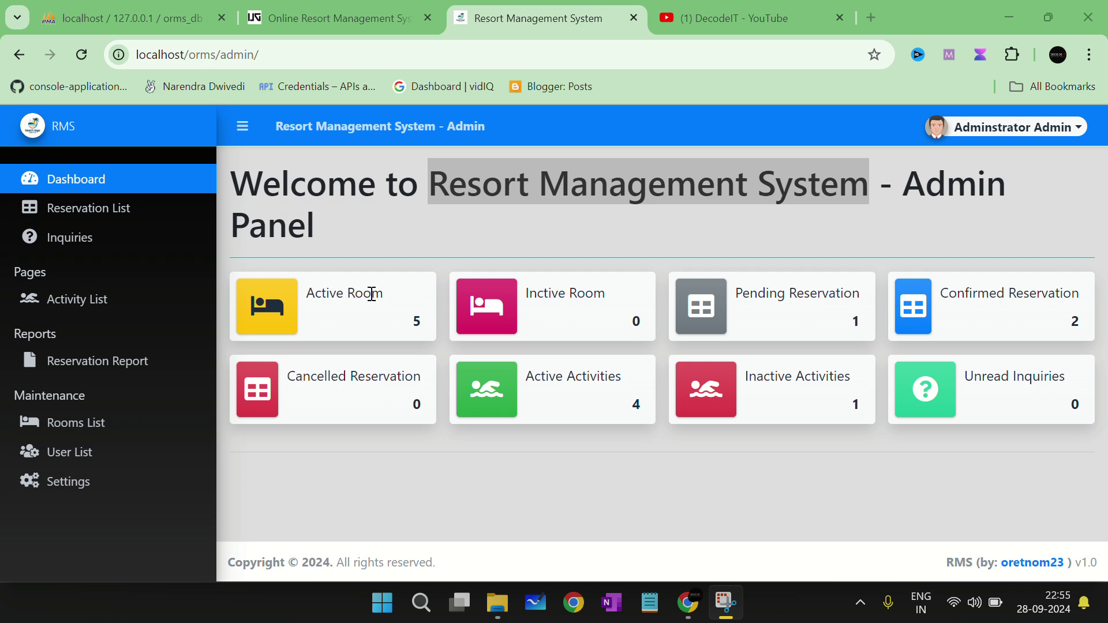
{"action": "mouse_move", "coordinate": [315, 293]}
{"action": "left_mouse_down"}
{"action": "mouse_move", "coordinate": [390, 299]}
{"action": "mouse_move", "coordinate": [320, 294]}
{"action": "left_mouse_up"}
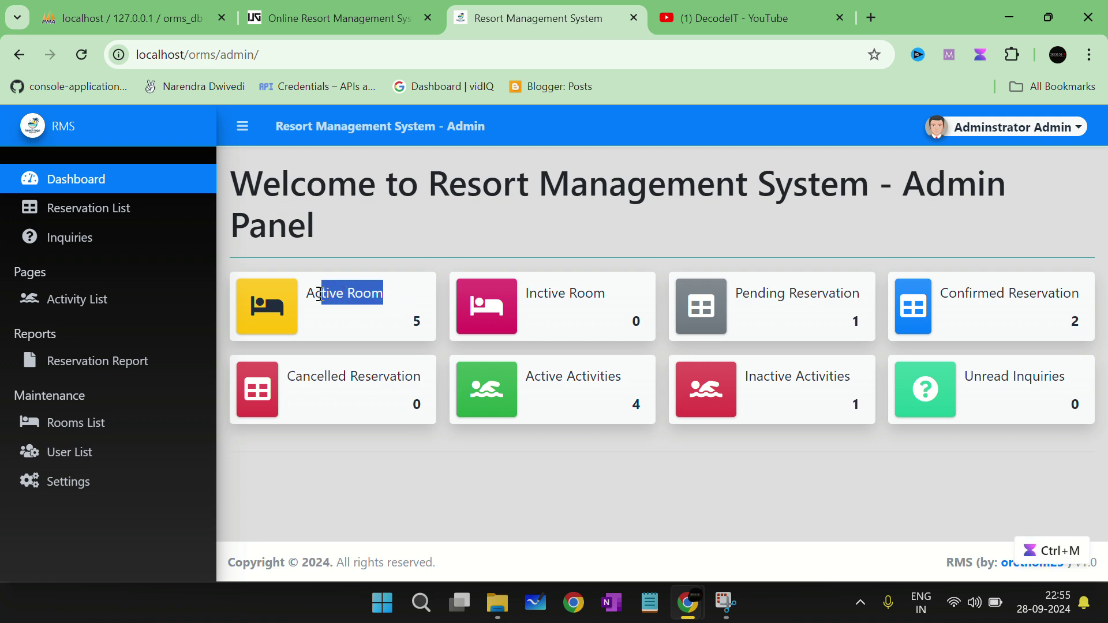
{"action": "left_click", "coordinate": [321, 293]}
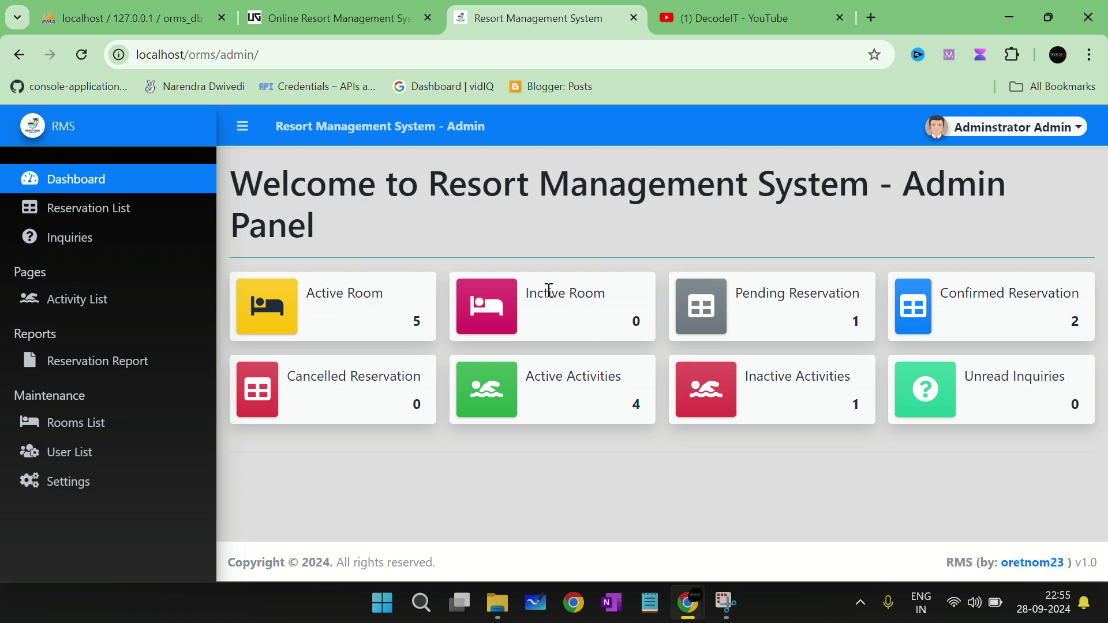
{"action": "left_click_drag", "start_coordinate": [549, 293], "coordinate": [609, 295]}
{"action": "left_click_drag", "start_coordinate": [747, 293], "coordinate": [869, 303]}
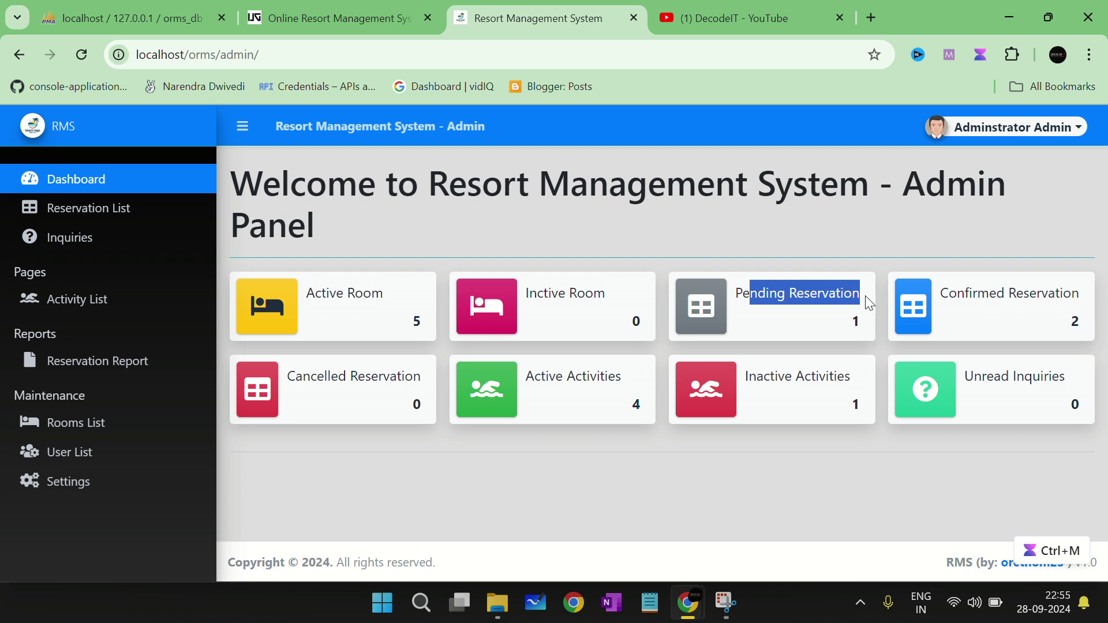
{"action": "left_click", "coordinate": [969, 293]}
{"action": "left_click_drag", "start_coordinate": [969, 293], "coordinate": [1080, 300]}
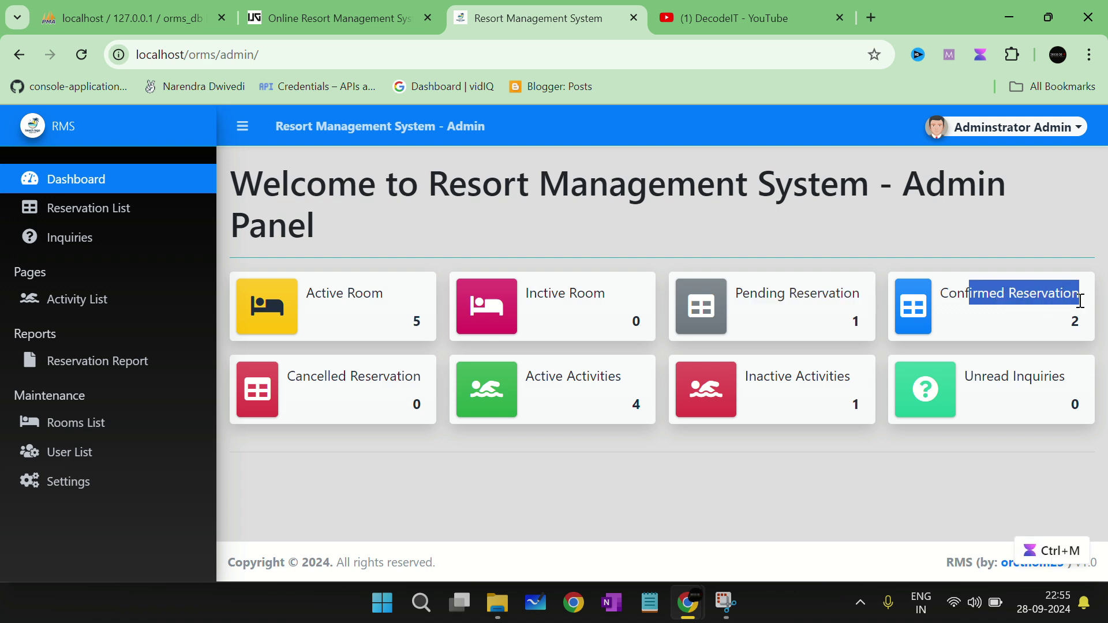
{"action": "left_click_drag", "start_coordinate": [758, 294], "coordinate": [857, 299]}
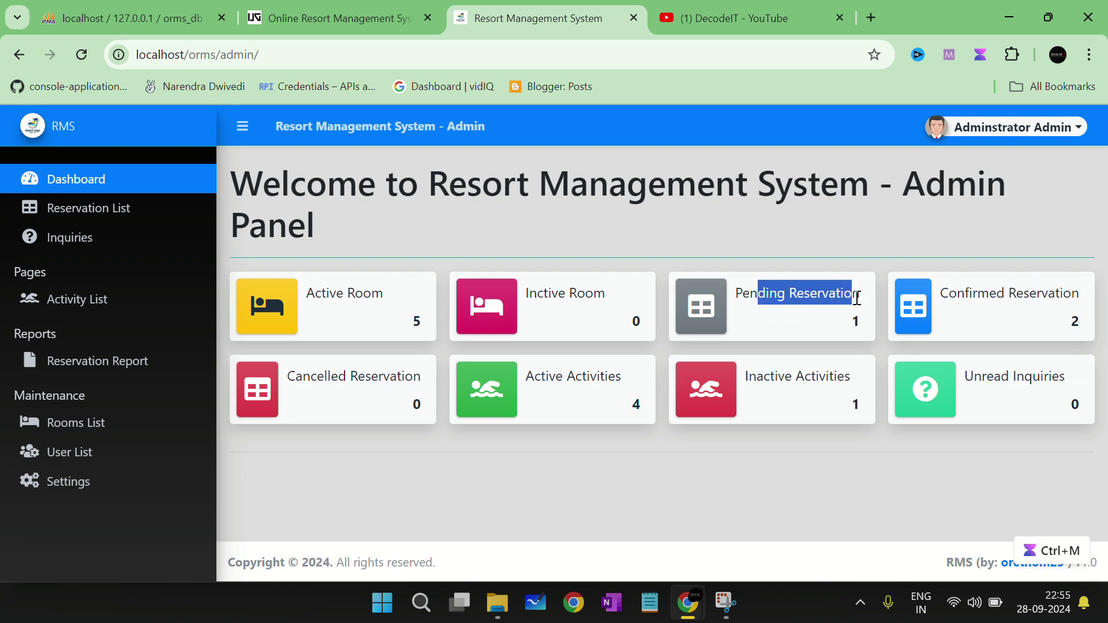
{"action": "left_click_drag", "start_coordinate": [763, 374], "coordinate": [825, 366]}
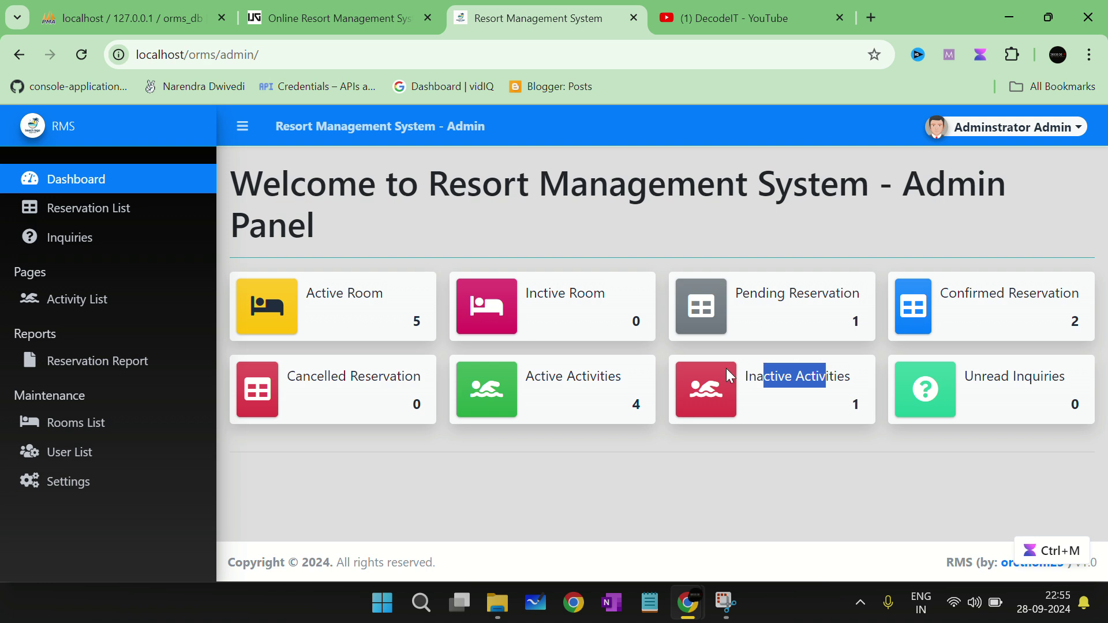
{"action": "double_click", "coordinate": [544, 376]}
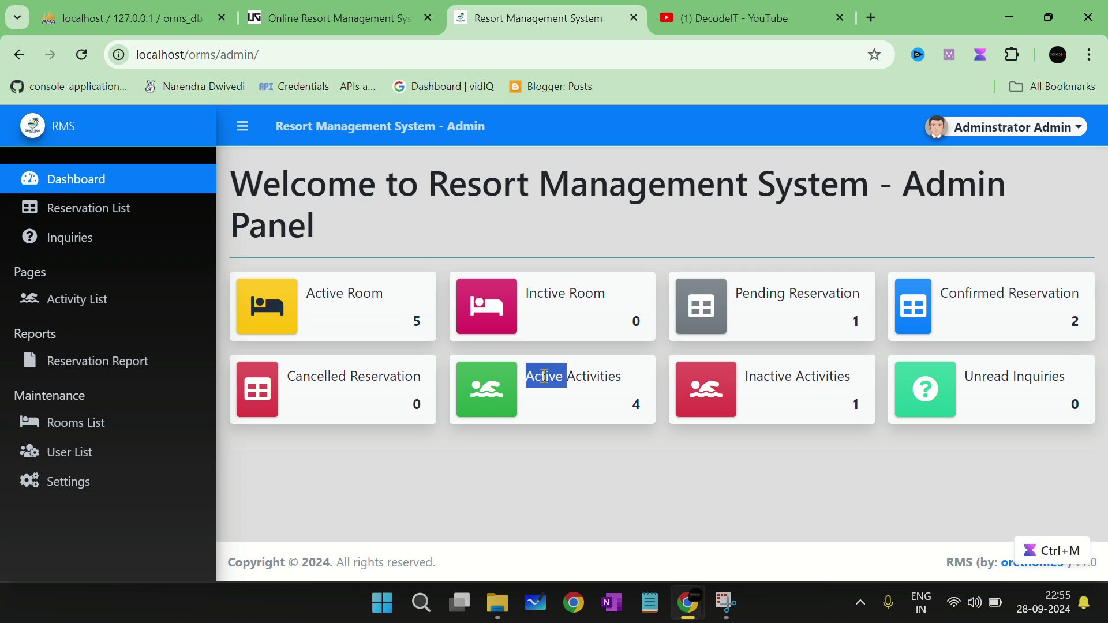
{"action": "left_click_drag", "start_coordinate": [544, 376], "coordinate": [584, 376]}
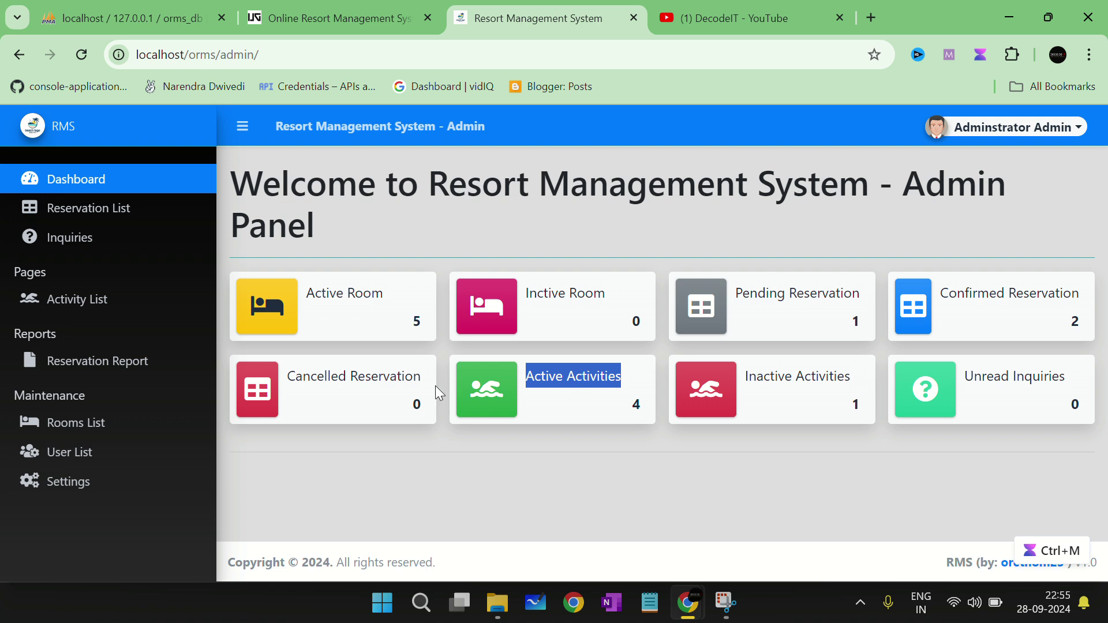
{"action": "double_click", "coordinate": [356, 376]}
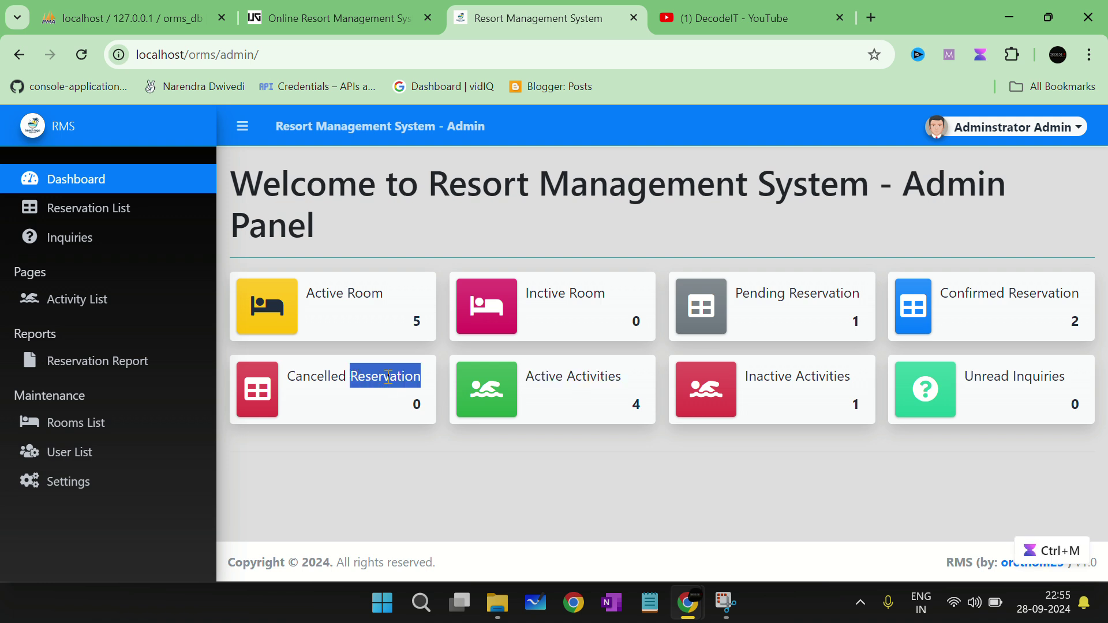
{"action": "double_click", "coordinate": [991, 375]}
{"action": "left_click_drag", "start_coordinate": [992, 376], "coordinate": [1039, 375]}
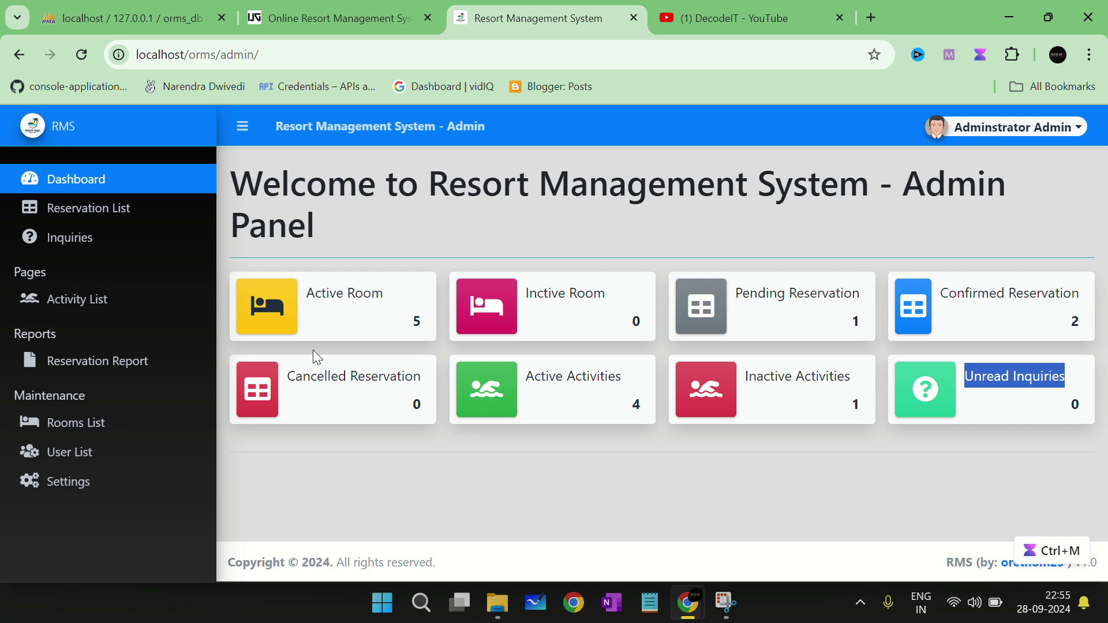
{"action": "left_click", "coordinate": [111, 208]}
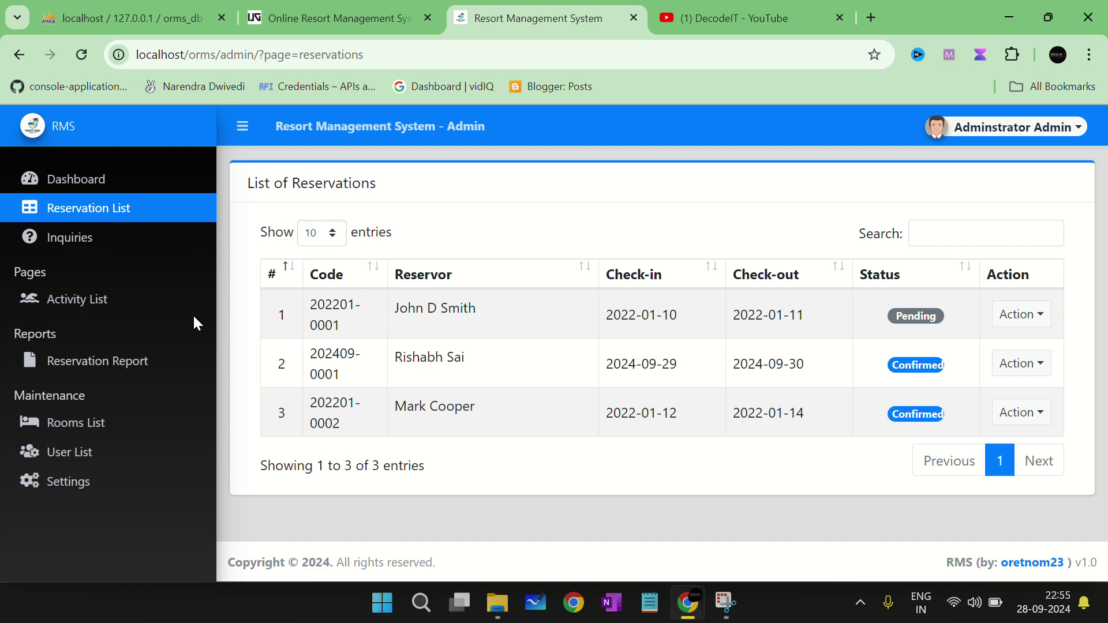
{"action": "left_click", "coordinate": [1018, 316]}
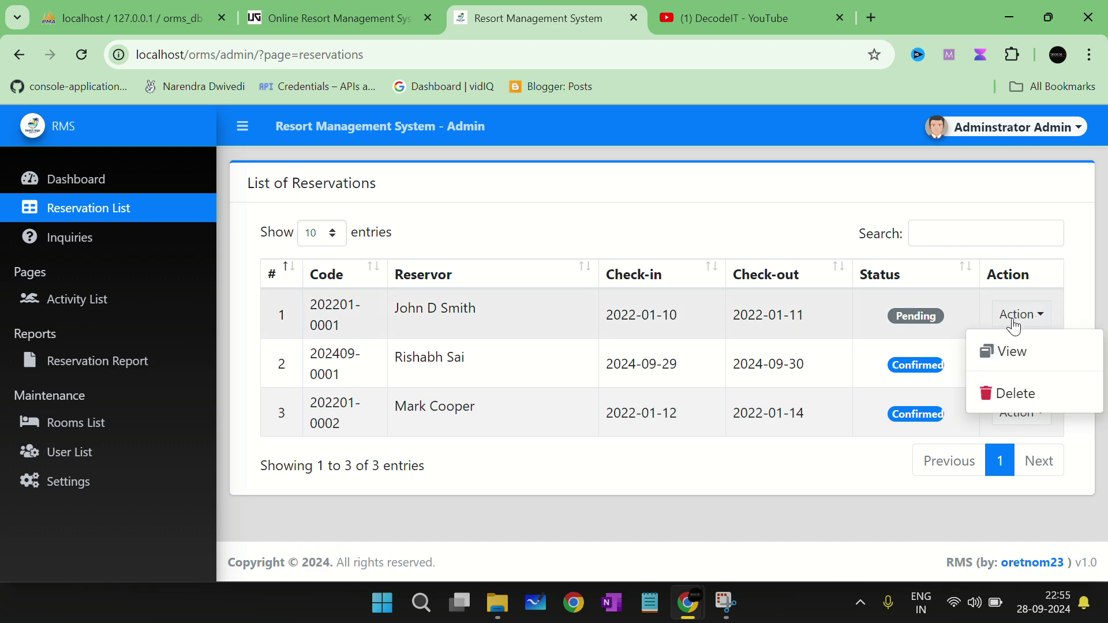
{"action": "left_click", "coordinate": [1010, 349]}
{"action": "scroll", "coordinate": [666, 462], "scroll_direction": "down", "scroll_amount": 2}
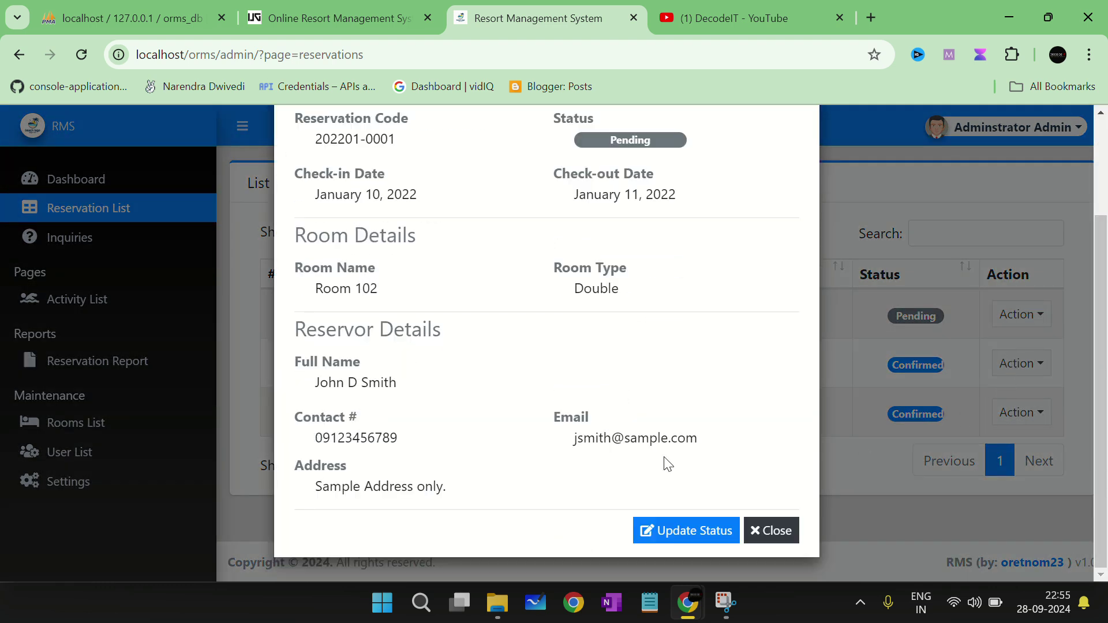
Step: Review its status choices and cancel the update, leaving it Pending
{"action": "left_click", "coordinate": [689, 523]}
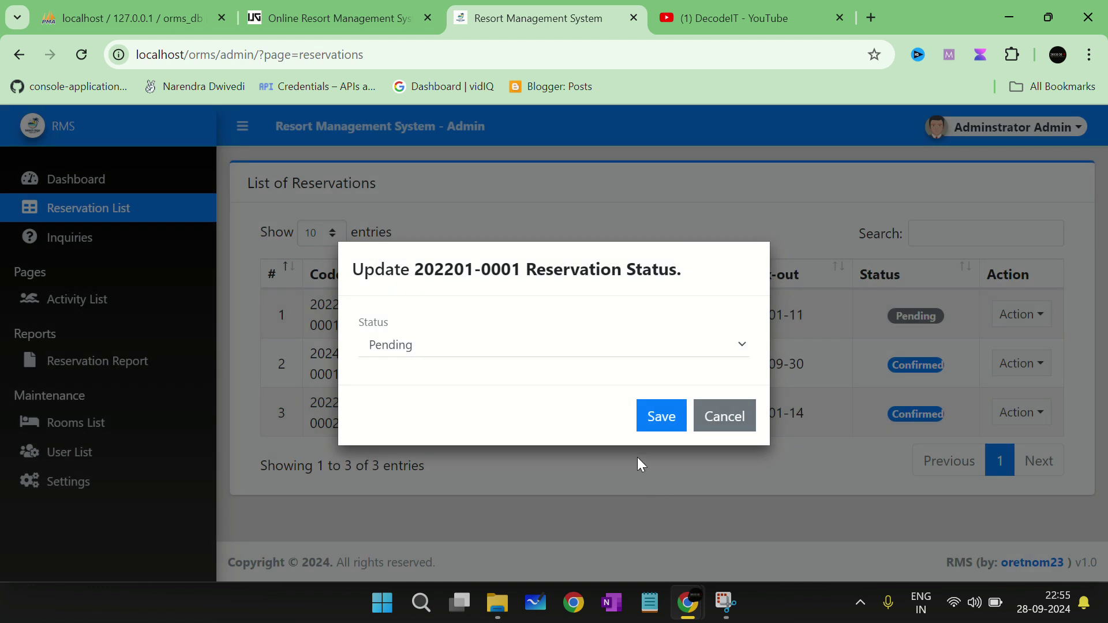
{"action": "left_click", "coordinate": [590, 350]}
{"action": "left_click", "coordinate": [531, 332]}
{"action": "left_click", "coordinate": [601, 348]}
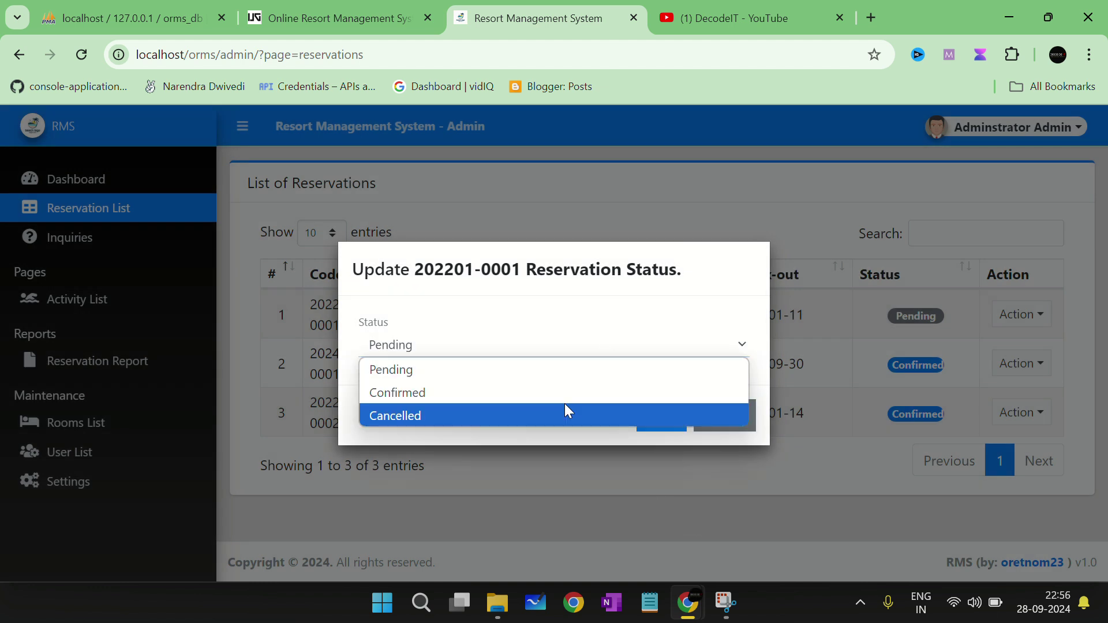
{"action": "left_click", "coordinate": [606, 338]}
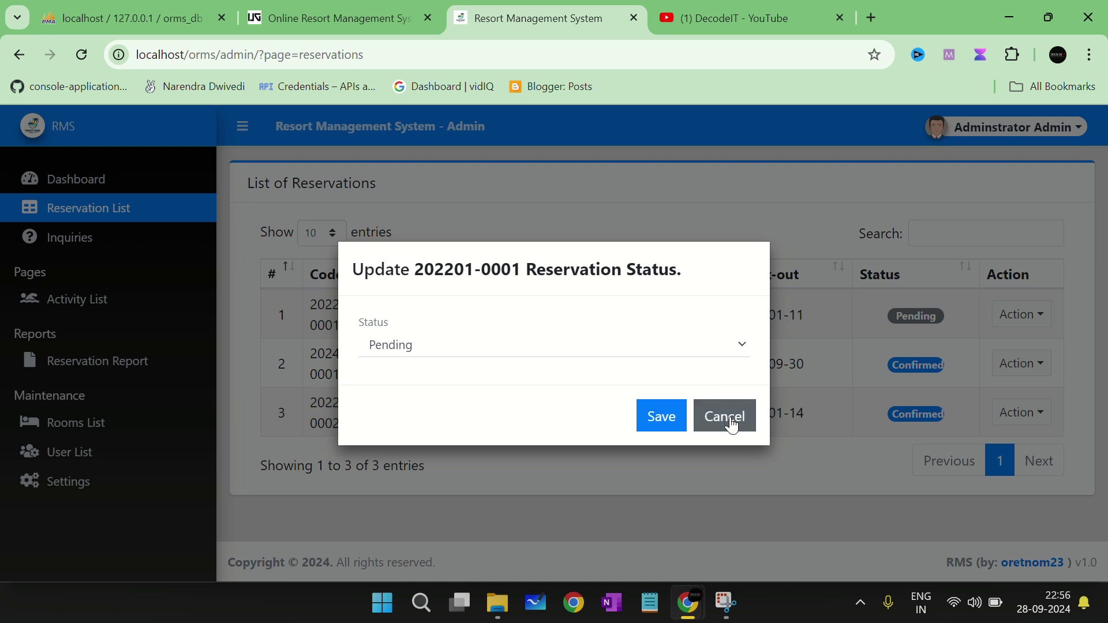
{"action": "left_click", "coordinate": [732, 424]}
Step: Check the single inquiry and its row actions, then move on to the Activity List
{"action": "left_click", "coordinate": [72, 237]}
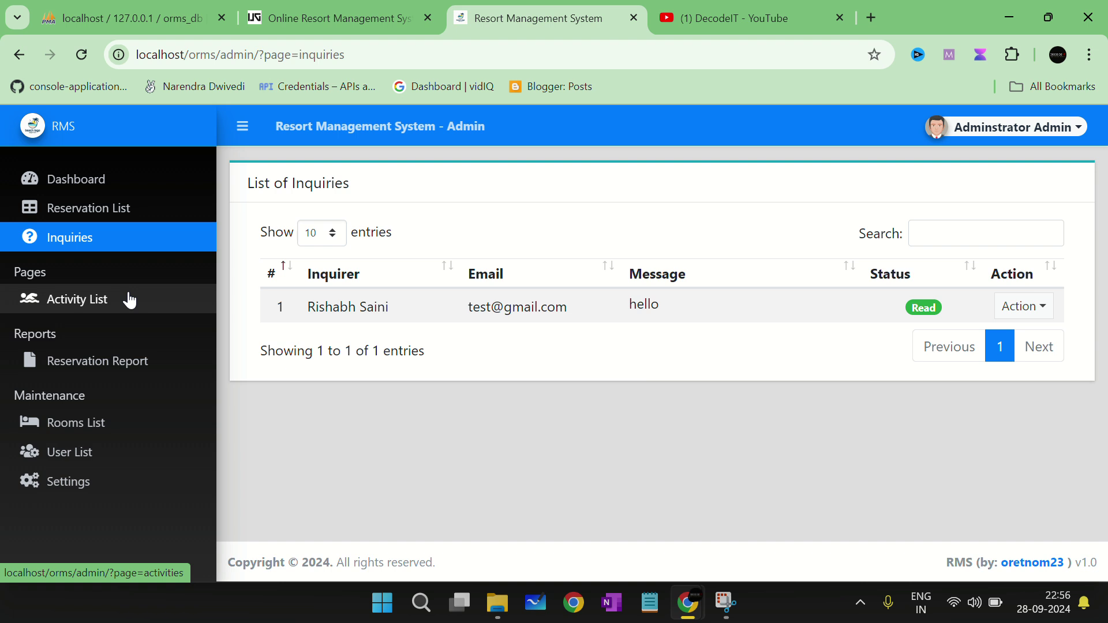
{"action": "left_click", "coordinate": [1024, 307]}
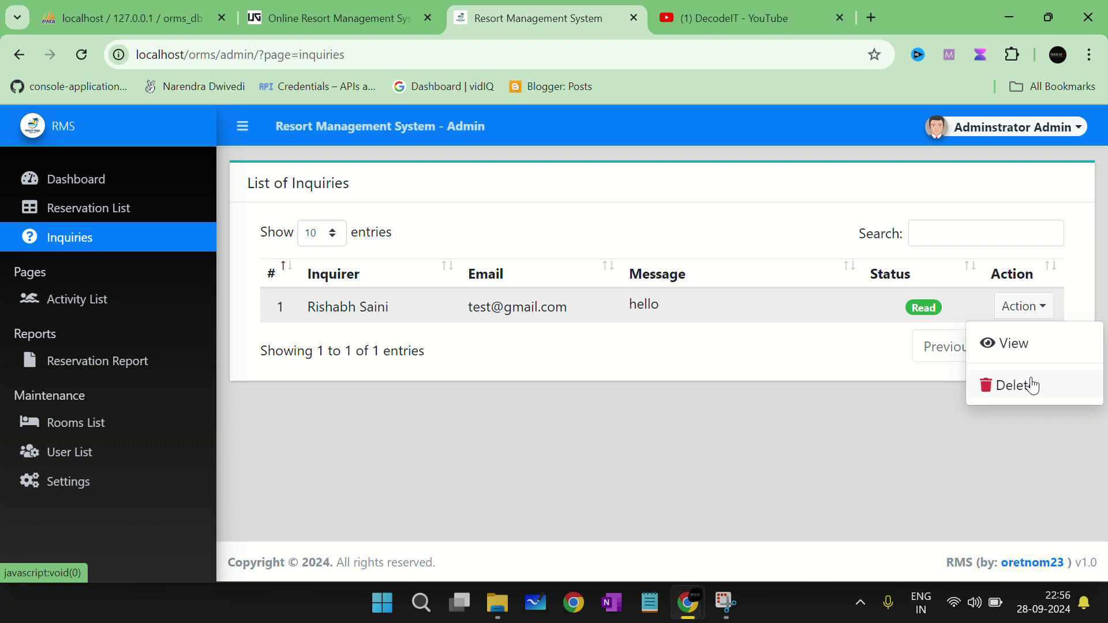
{"action": "left_click", "coordinate": [84, 300]}
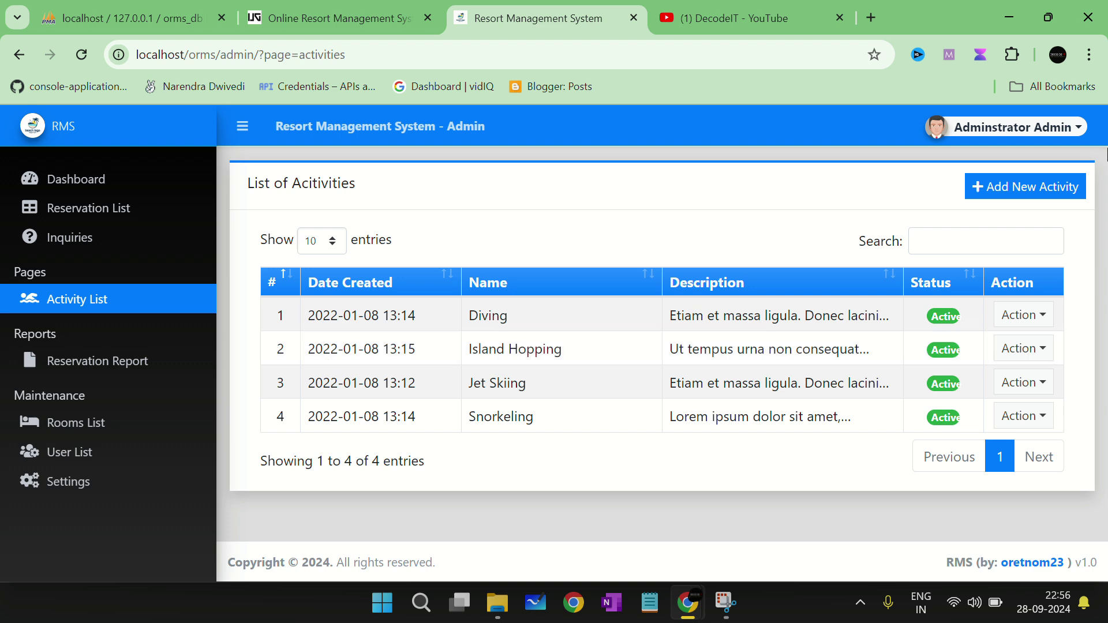
{"action": "left_click", "coordinate": [1036, 193]}
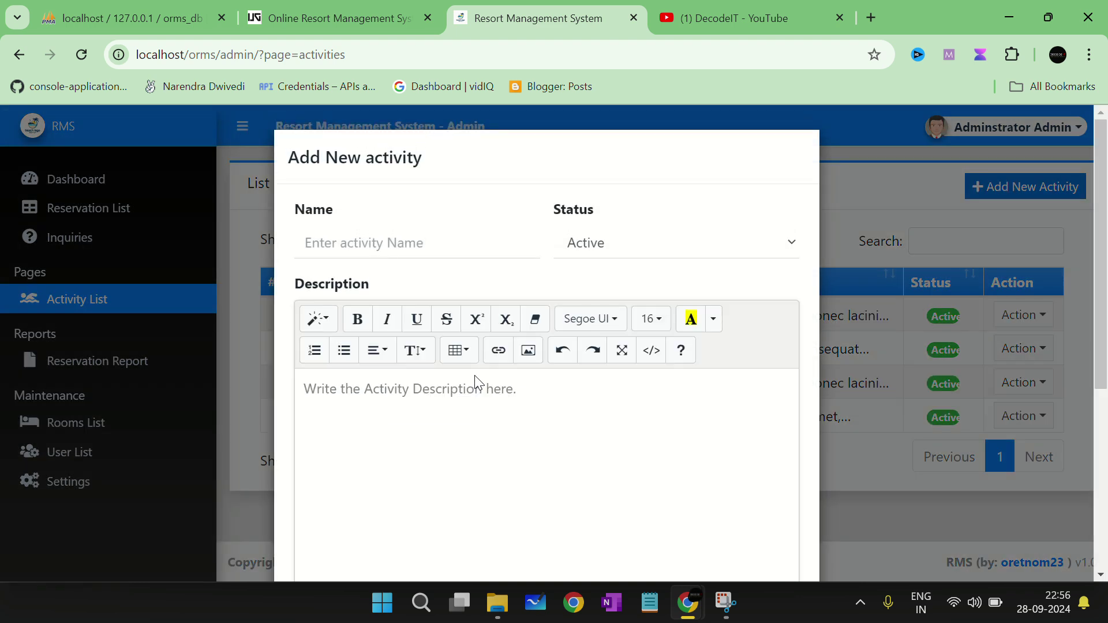
{"action": "scroll", "coordinate": [474, 375], "scroll_direction": "down", "scroll_amount": 5}
{"action": "scroll", "coordinate": [633, 462], "scroll_direction": "up", "scroll_amount": 5}
{"action": "scroll", "coordinate": [733, 370], "scroll_direction": "down", "scroll_amount": 5}
{"action": "left_click", "coordinate": [754, 528]}
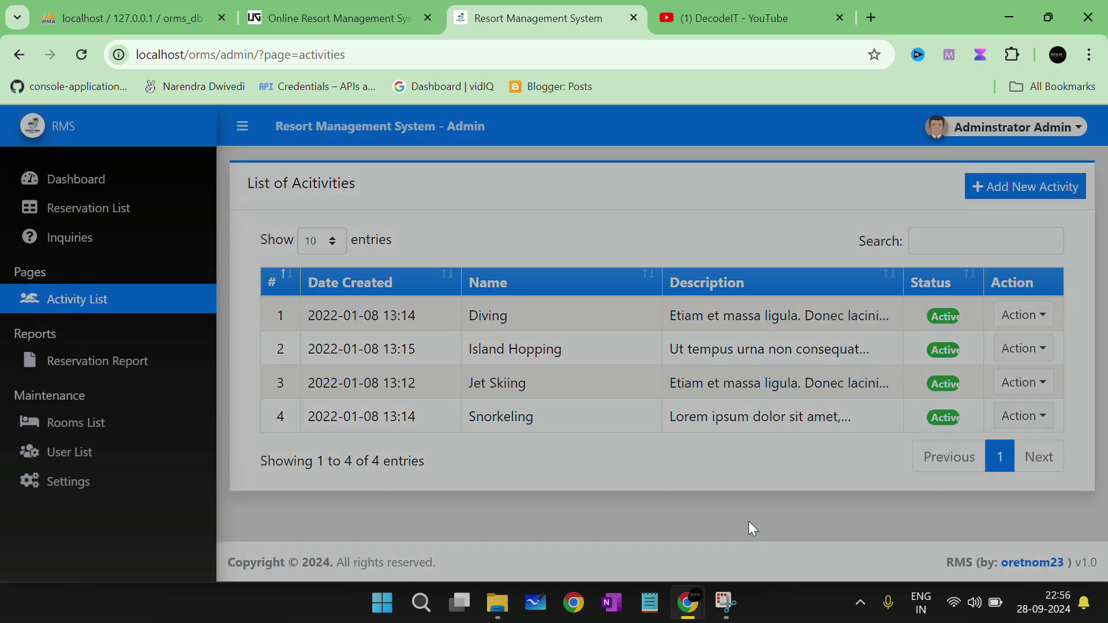
{"action": "left_click", "coordinate": [1043, 316]}
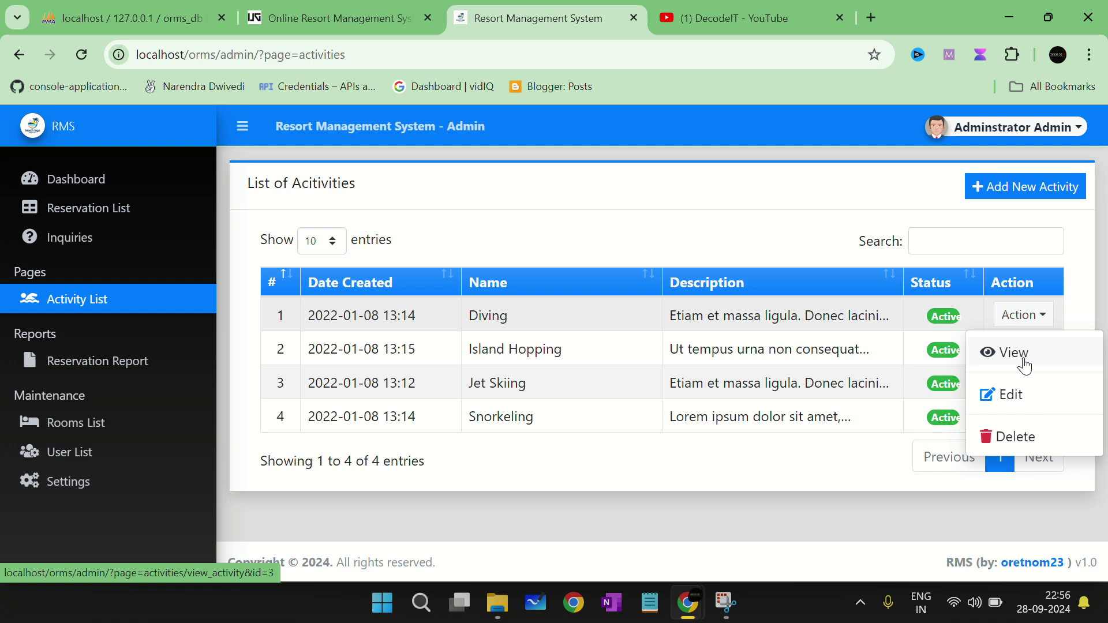
{"action": "left_click", "coordinate": [645, 235]}
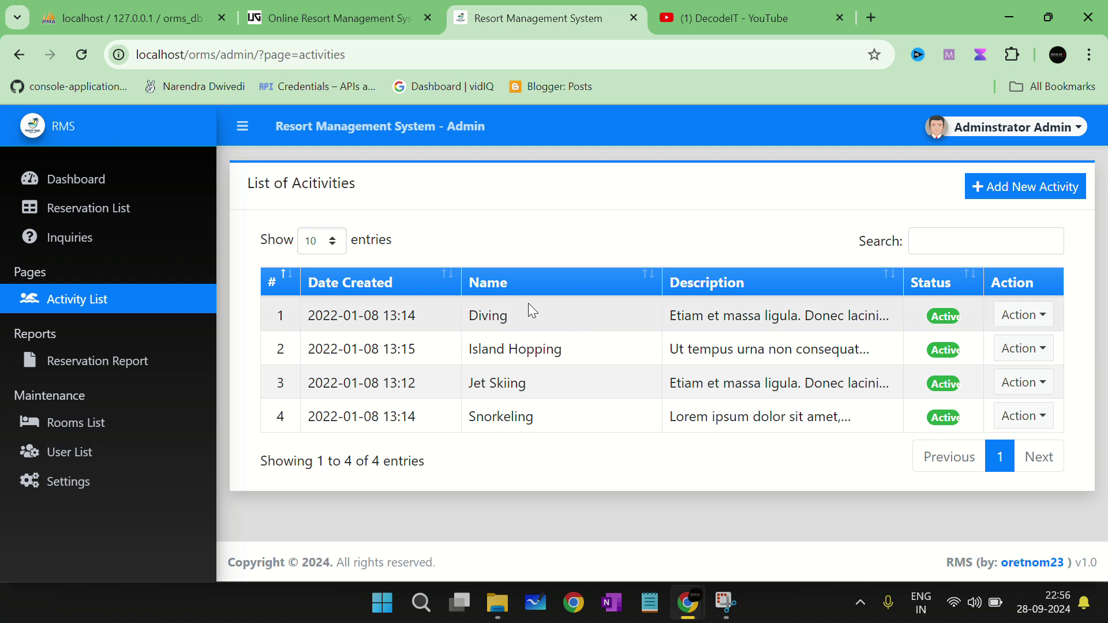
Step: Review the 22-09-2024 to 29-09-2024 reservation report, then search rooms for 'room' and clear it
{"action": "left_click", "coordinate": [49, 367]}
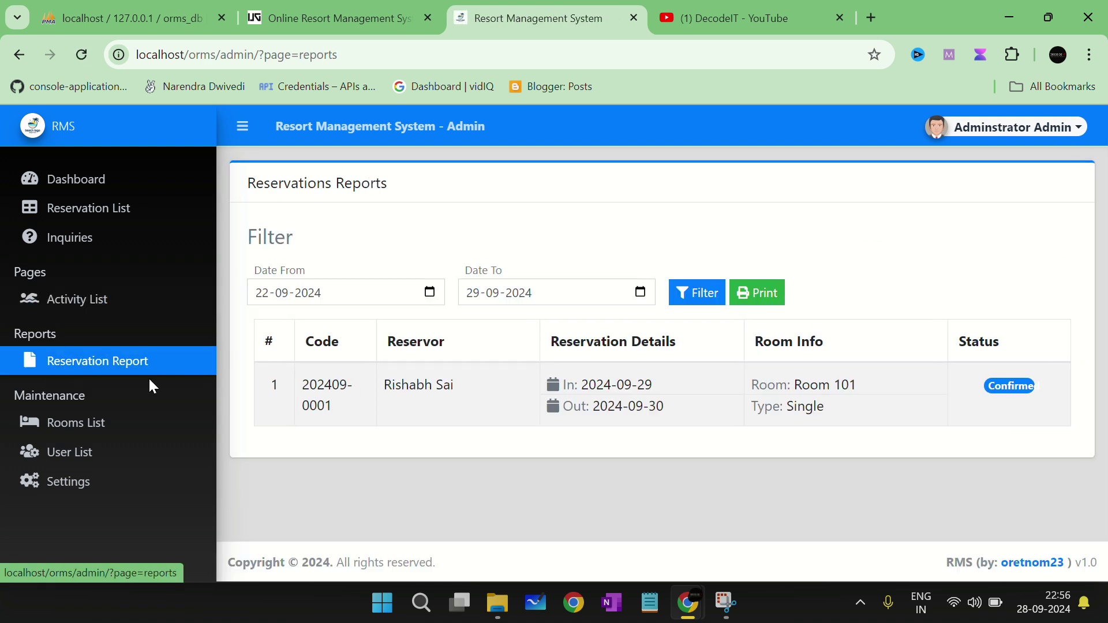
{"action": "left_click_drag", "start_coordinate": [289, 390], "coordinate": [445, 385]}
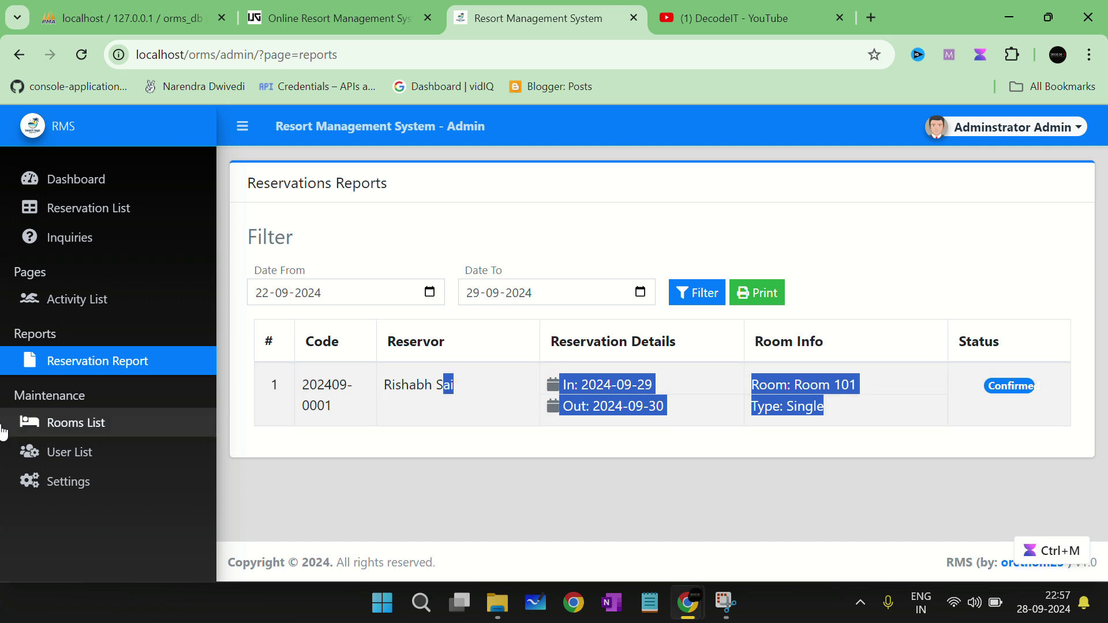
{"action": "left_click", "coordinate": [45, 428]}
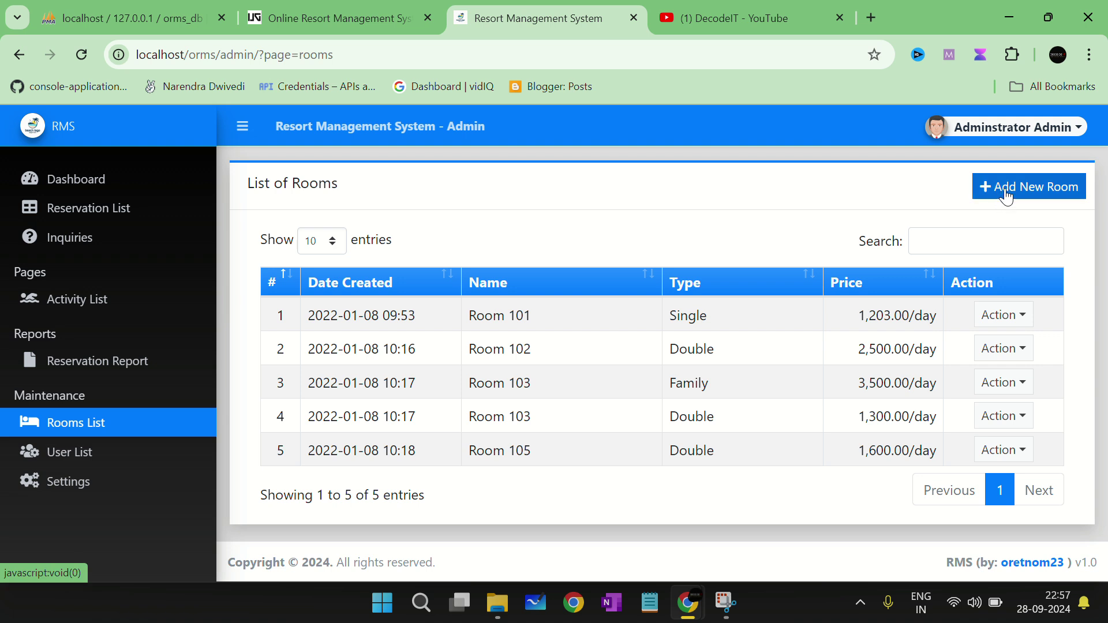
{"action": "left_click", "coordinate": [933, 250]}
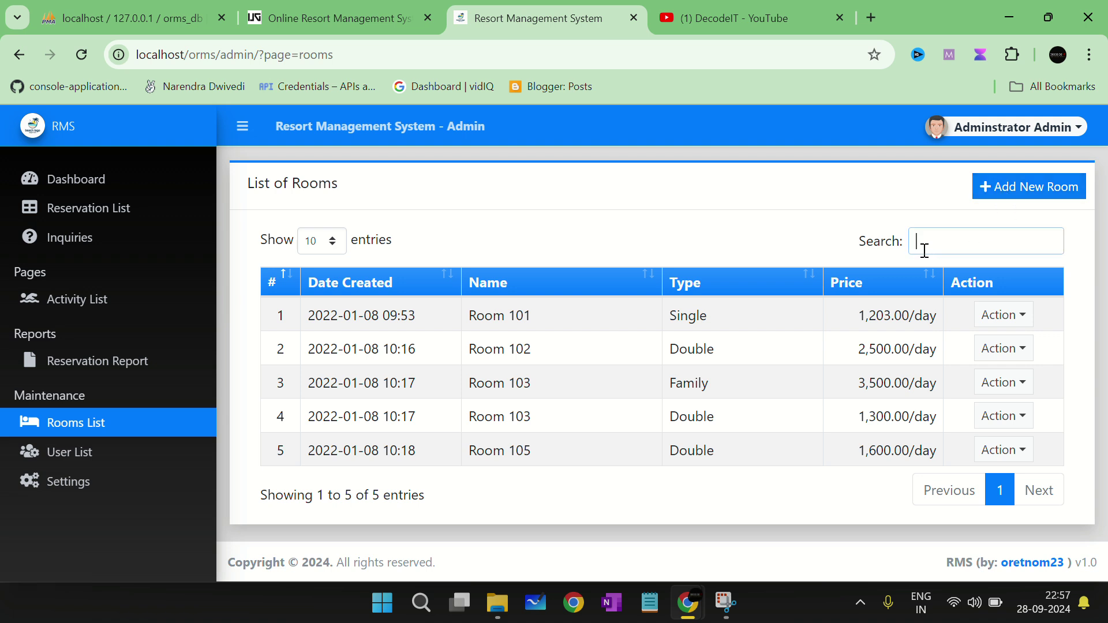
{"action": "type", "text": "room"}
{"action": "left_click", "coordinate": [1049, 242]}
Step: Review the Staff system user, then highlight the System Name and short name RMS in settings
{"action": "left_click", "coordinate": [51, 453]}
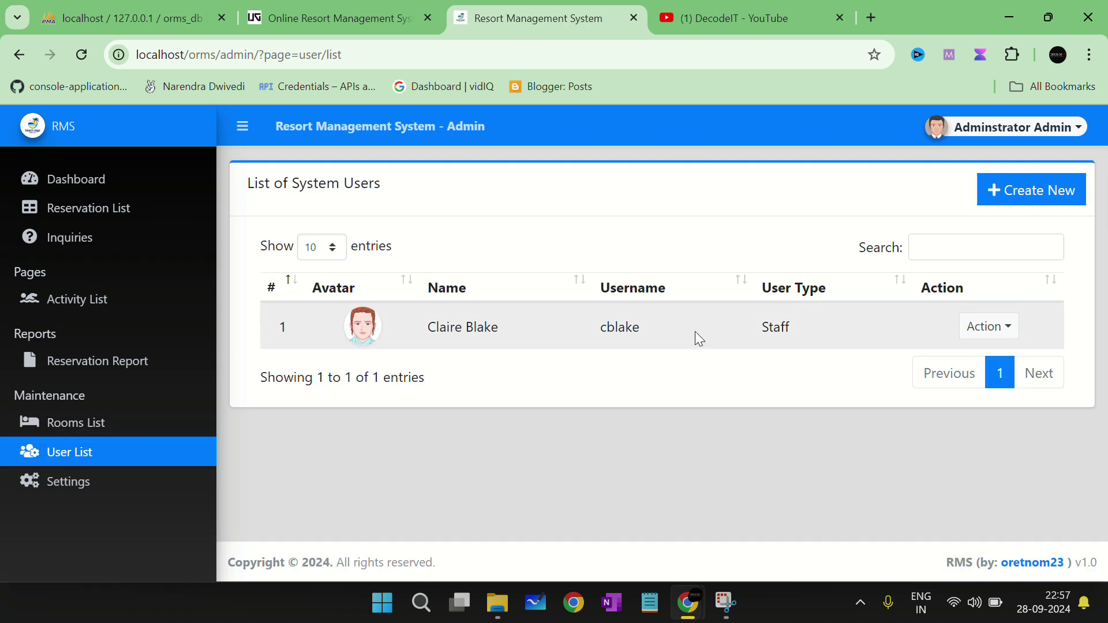
{"action": "left_click_drag", "start_coordinate": [697, 334], "coordinate": [334, 354]}
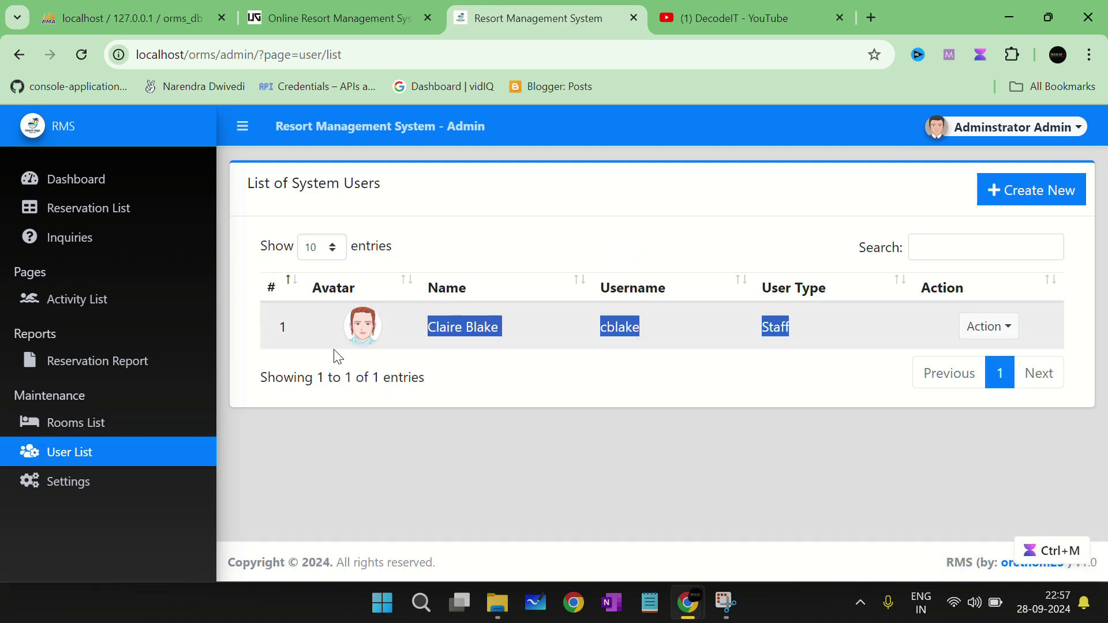
{"action": "left_click", "coordinate": [105, 495]}
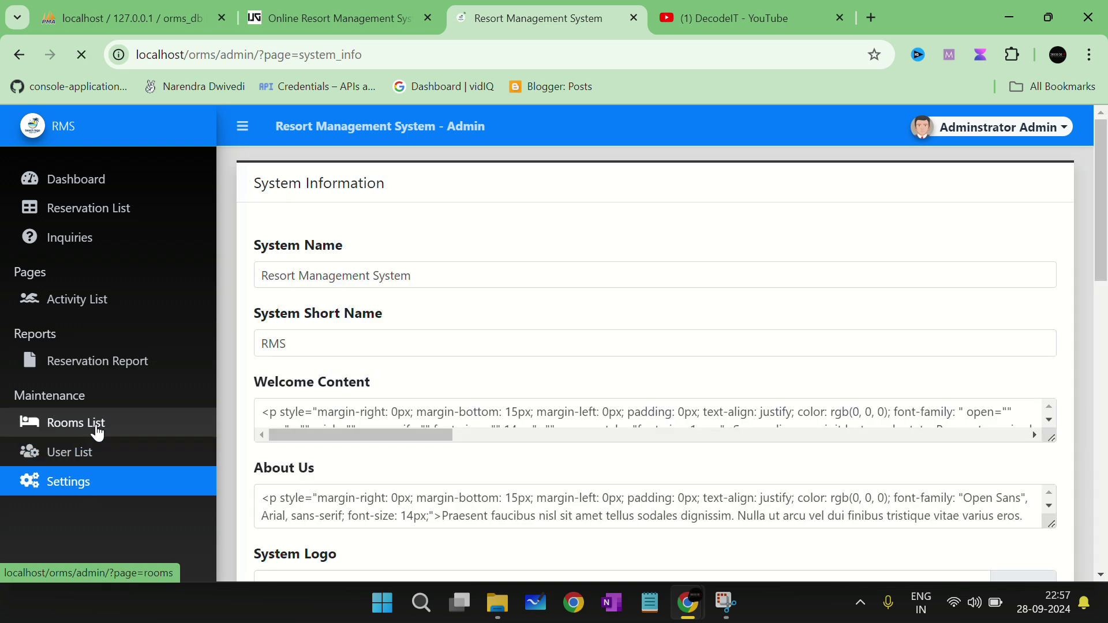
{"action": "left_click", "coordinate": [97, 430]}
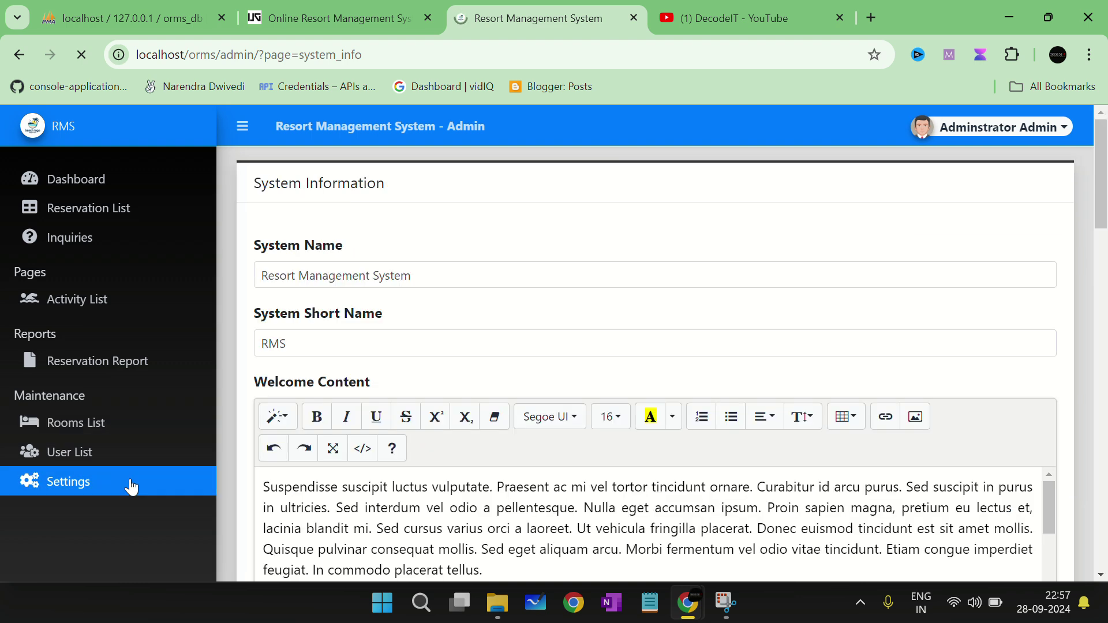
{"action": "left_click_drag", "start_coordinate": [470, 275], "coordinate": [222, 271]}
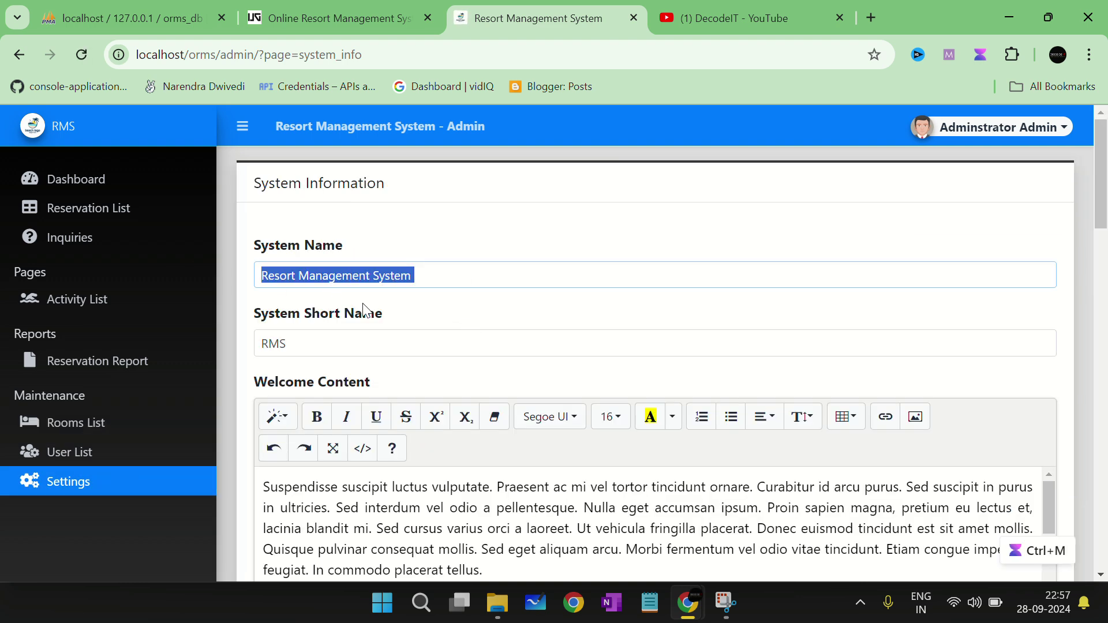
{"action": "double_click", "coordinate": [309, 340]}
Step: Scroll through the System Information form, then return to the Reservation List
{"action": "scroll", "coordinate": [323, 334], "scroll_direction": "down", "scroll_amount": 6}
{"action": "scroll", "coordinate": [470, 268], "scroll_direction": "up", "scroll_amount": 2}
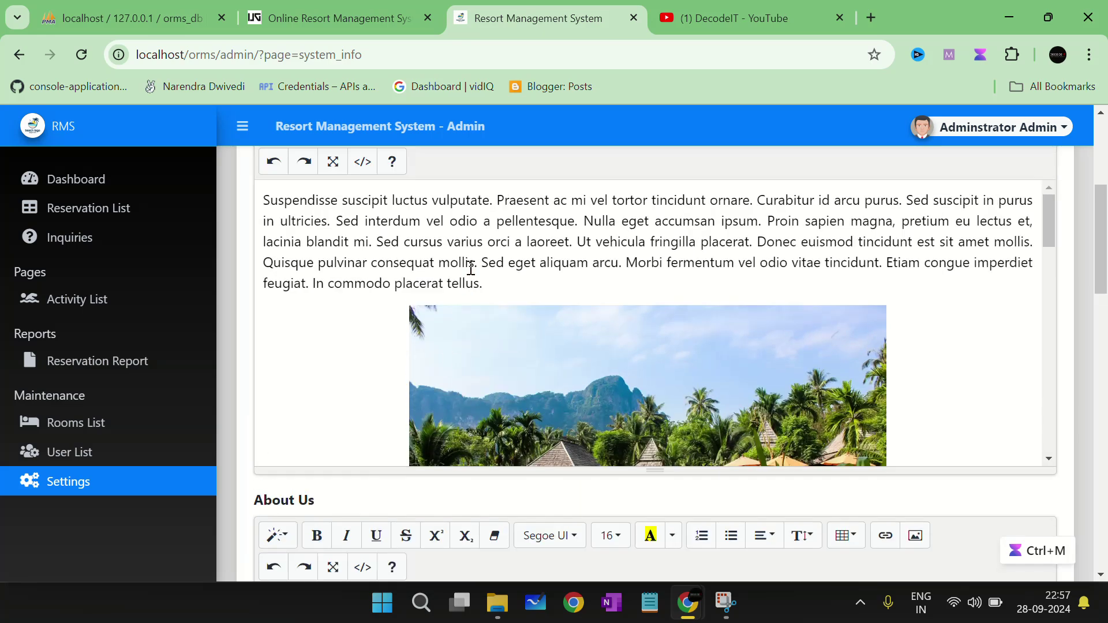
{"action": "scroll", "coordinate": [470, 268], "scroll_direction": "down", "scroll_amount": 14}
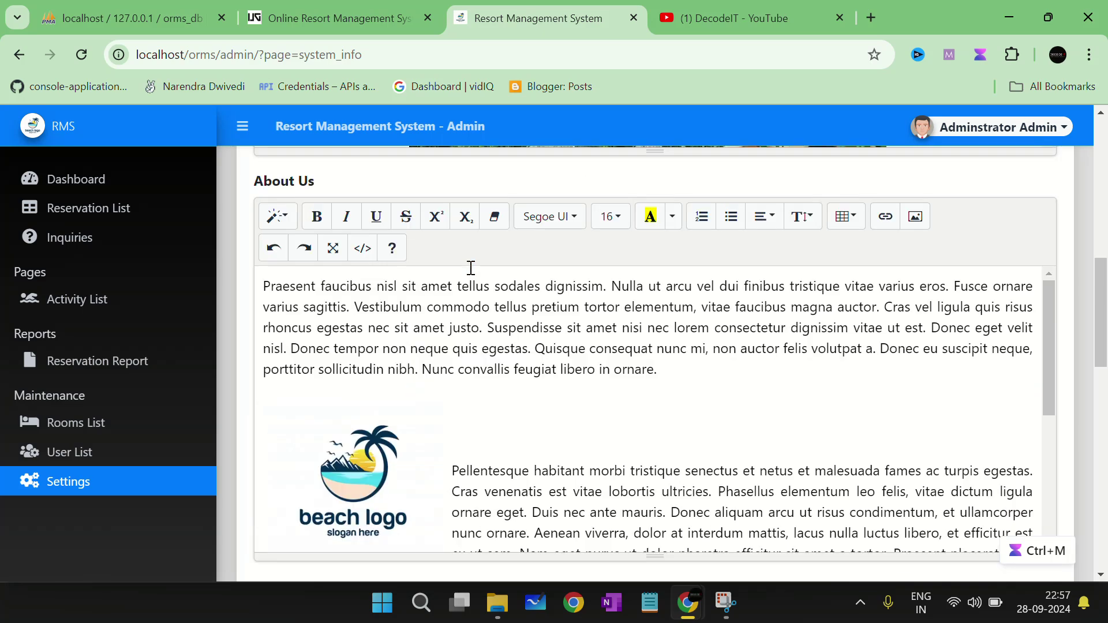
{"action": "scroll", "coordinate": [470, 268], "scroll_direction": "down", "scroll_amount": 8}
{"action": "scroll", "coordinate": [470, 272], "scroll_direction": "up", "scroll_amount": 2}
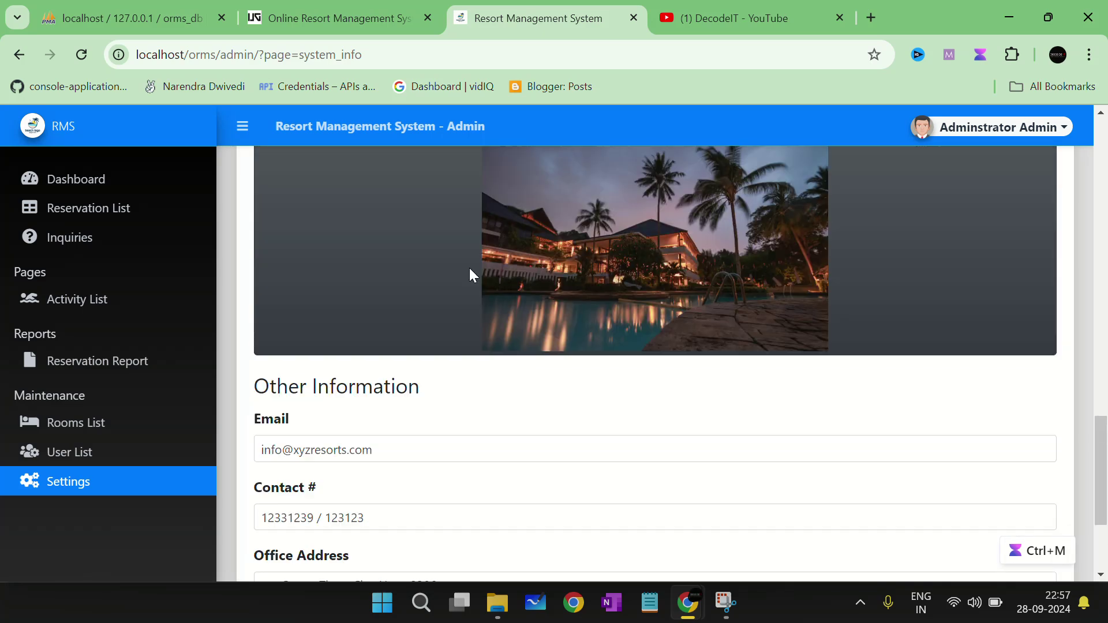
{"action": "scroll", "coordinate": [470, 272], "scroll_direction": "up", "scroll_amount": 6}
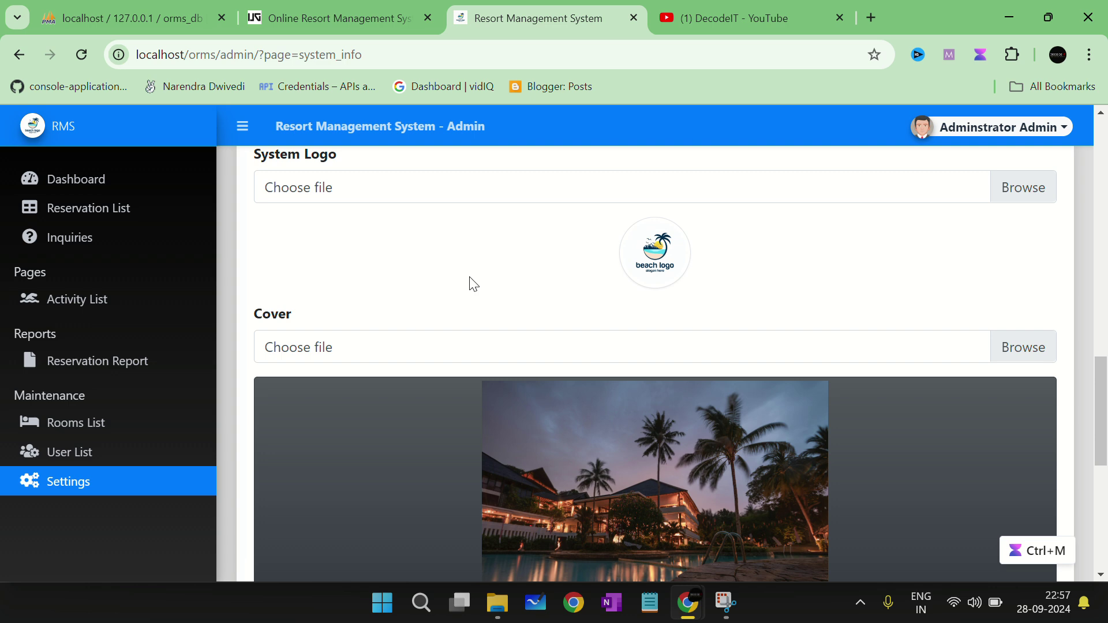
{"action": "scroll", "coordinate": [473, 283], "scroll_direction": "up", "scroll_amount": 5}
{"action": "scroll", "coordinate": [442, 289], "scroll_direction": "down", "scroll_amount": 3}
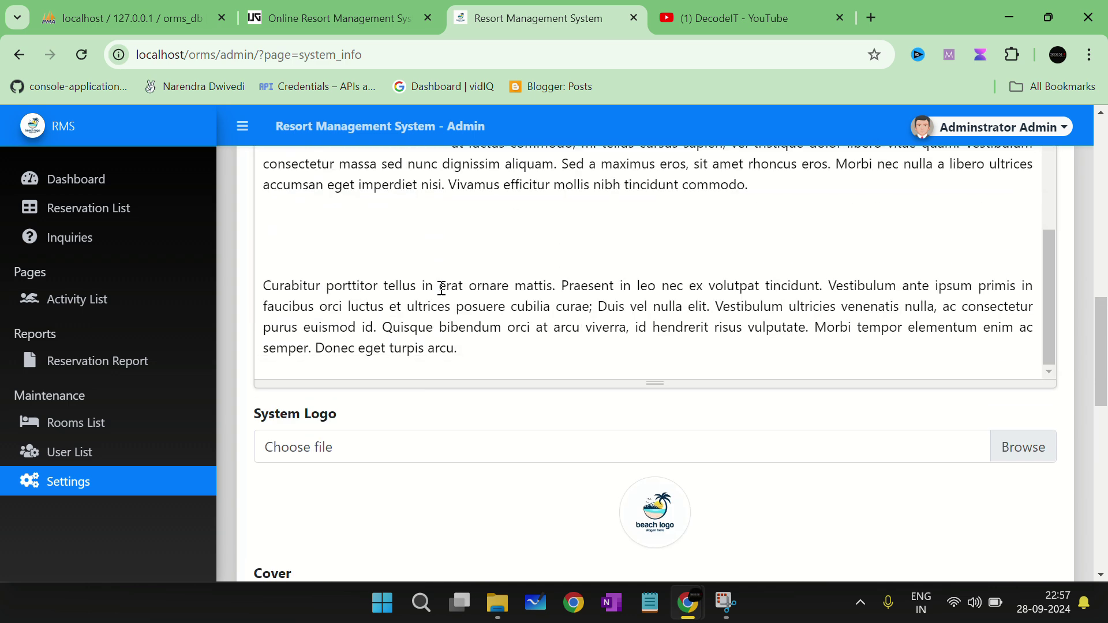
{"action": "scroll", "coordinate": [459, 551], "scroll_direction": "down", "scroll_amount": 5}
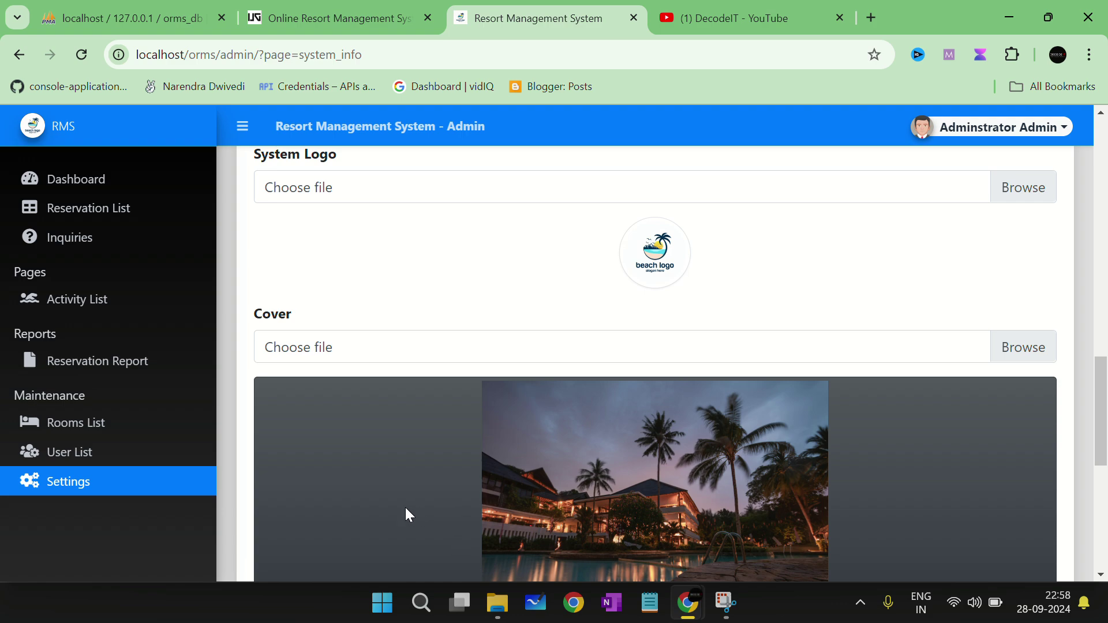
{"action": "scroll", "coordinate": [405, 507], "scroll_direction": "up", "scroll_amount": 15}
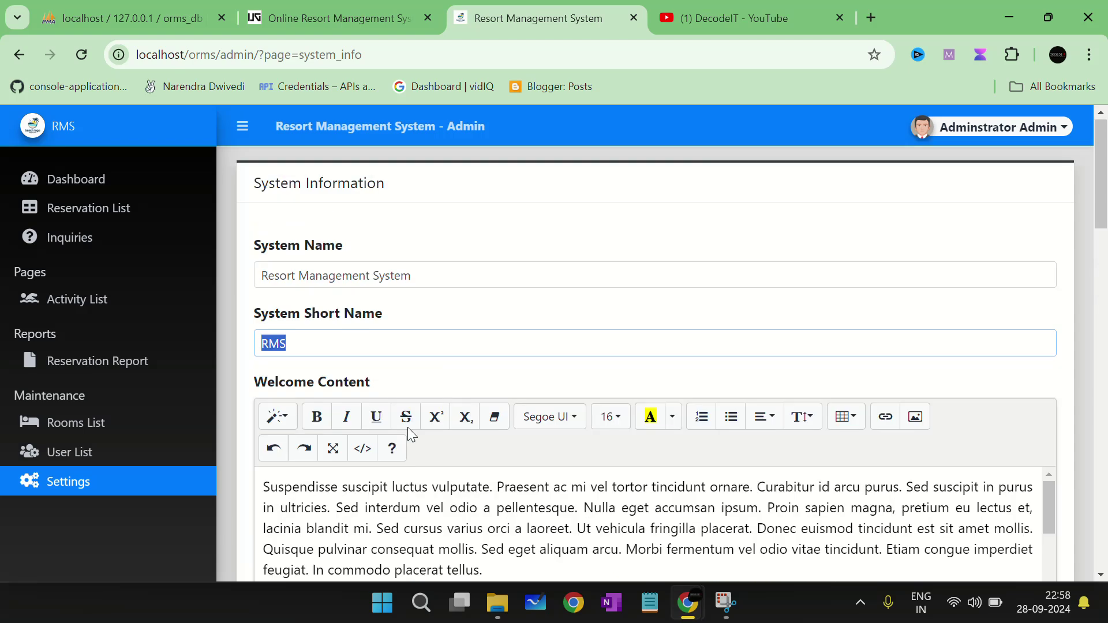
{"action": "left_click", "coordinate": [87, 209]}
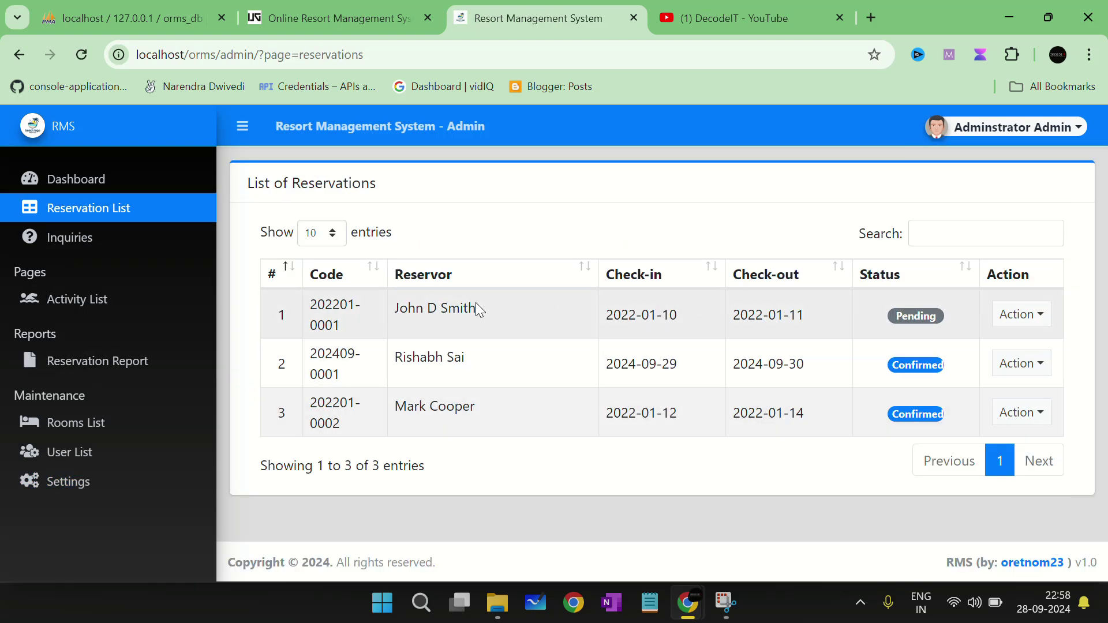
Step: Log out of the admin panel and follow Go to Website to localhost/orms/
{"action": "left_click", "coordinate": [1065, 128]}
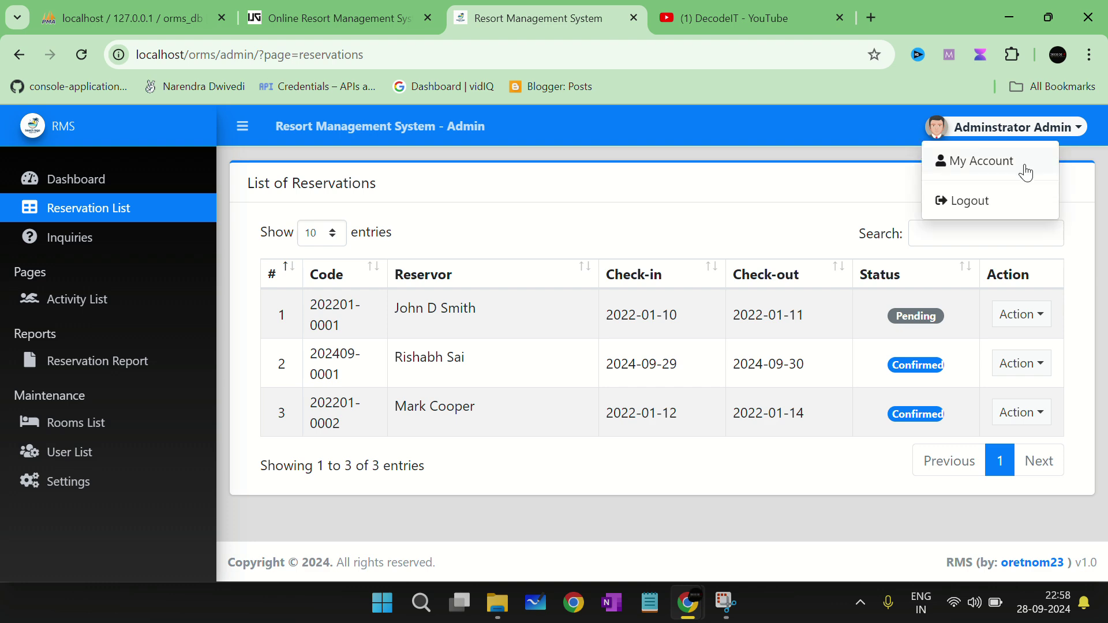
{"action": "left_click", "coordinate": [1007, 207]}
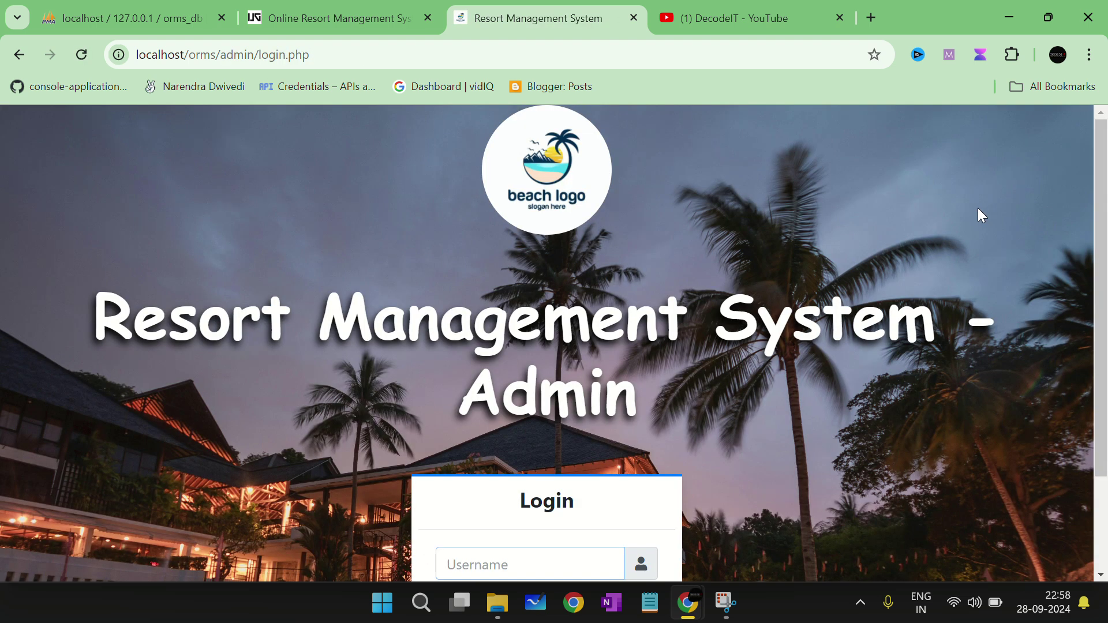
{"action": "scroll", "coordinate": [473, 571], "scroll_direction": "down", "scroll_amount": 2}
{"action": "left_click", "coordinate": [471, 534]}
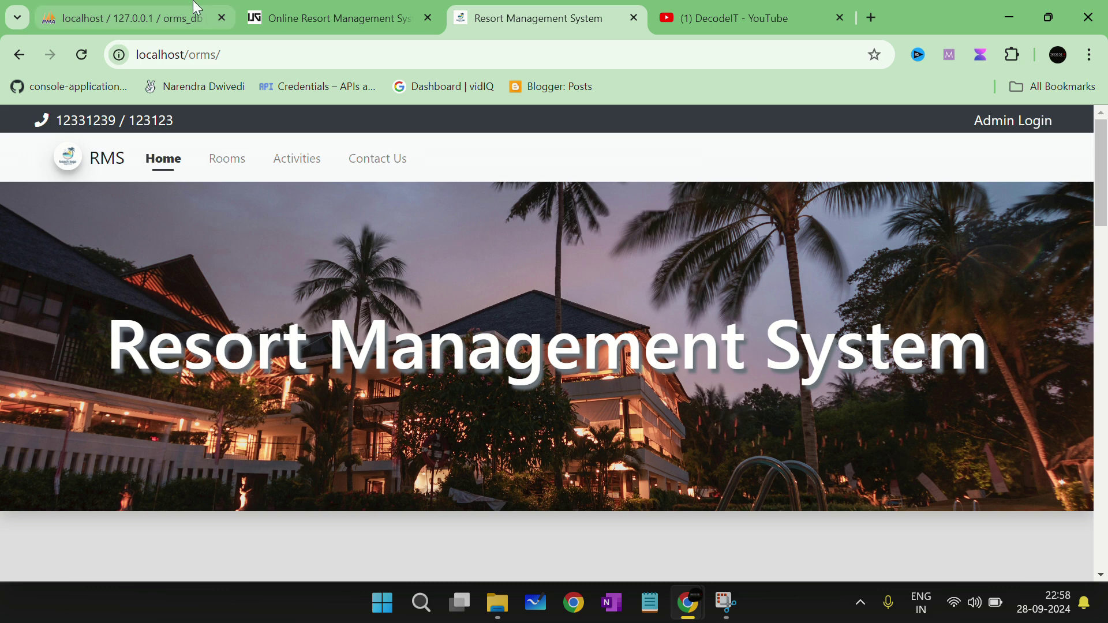
Step: Select the heading of the Updategadh project article, then go back a page
{"action": "left_click", "coordinate": [323, 17]}
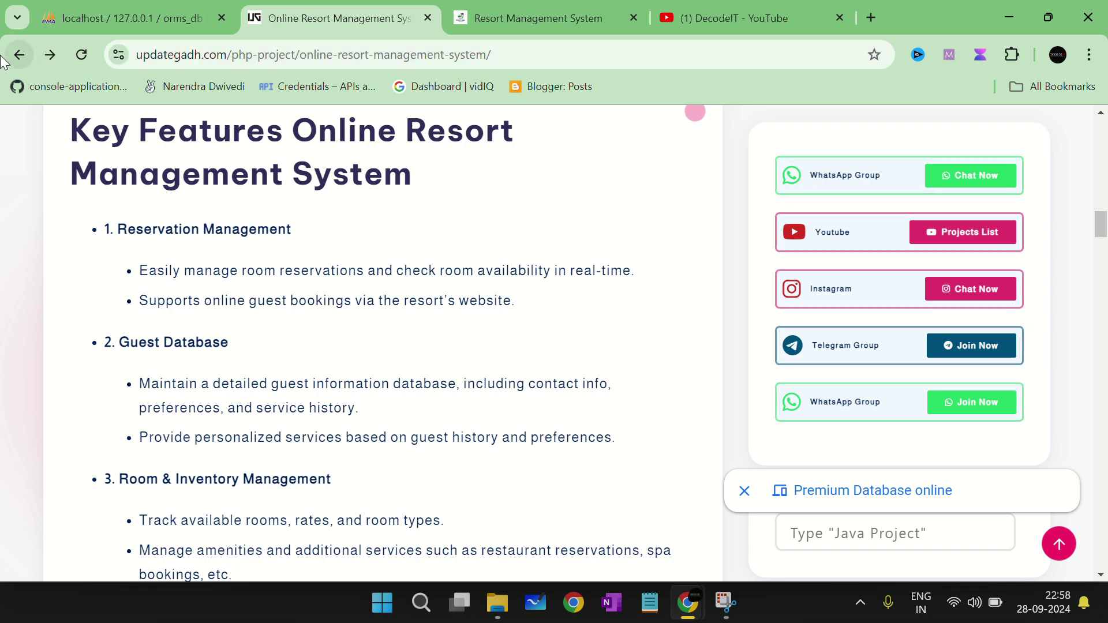
{"action": "scroll", "coordinate": [190, 173], "scroll_direction": "up", "scroll_amount": 10}
{"action": "scroll", "coordinate": [199, 259], "scroll_direction": "up", "scroll_amount": 5}
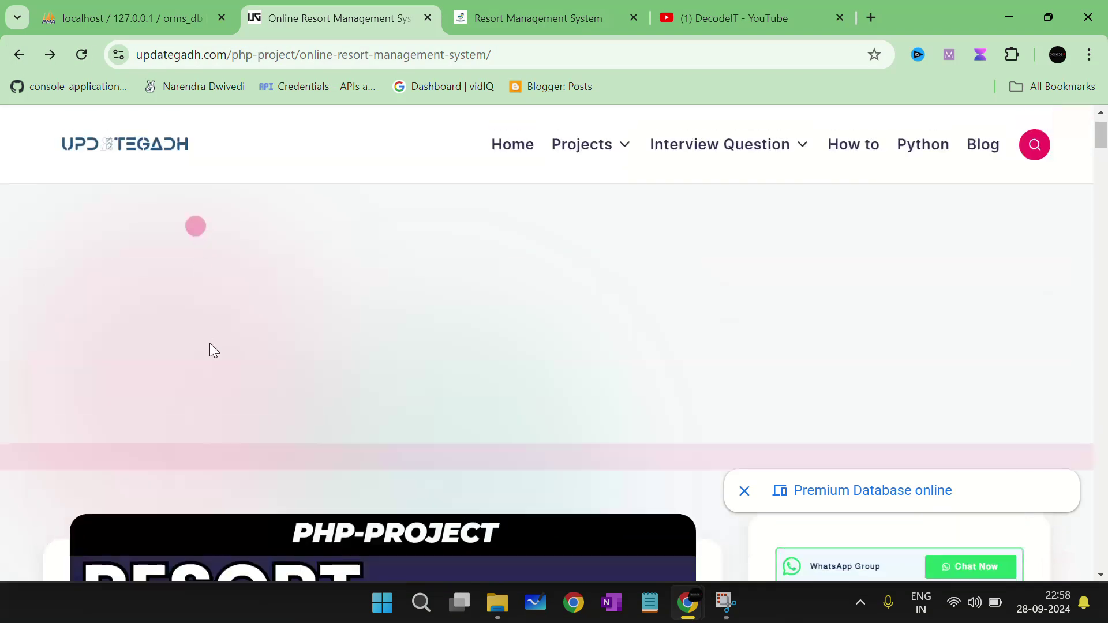
{"action": "scroll", "coordinate": [207, 329], "scroll_direction": "down", "scroll_amount": 10}
{"action": "double_click", "coordinate": [89, 390]}
{"action": "left_click_drag", "start_coordinate": [90, 391], "coordinate": [168, 482]}
{"action": "key", "text": "ctrl+c"}
{"action": "left_click", "coordinate": [27, 57]}
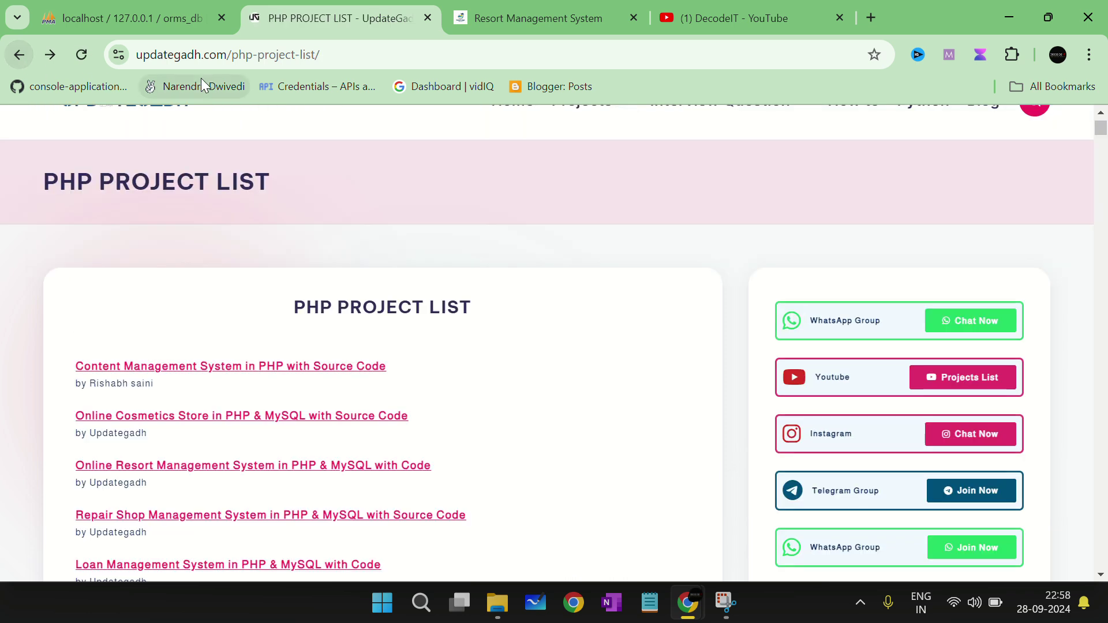
Step: Load the Updategadh home page by trimming the address to updategadh.com
{"action": "left_click_drag", "start_coordinate": [266, 55], "coordinate": [531, 55]}
{"action": "key", "text": "BackSpace"}
{"action": "key", "text": "Return"}
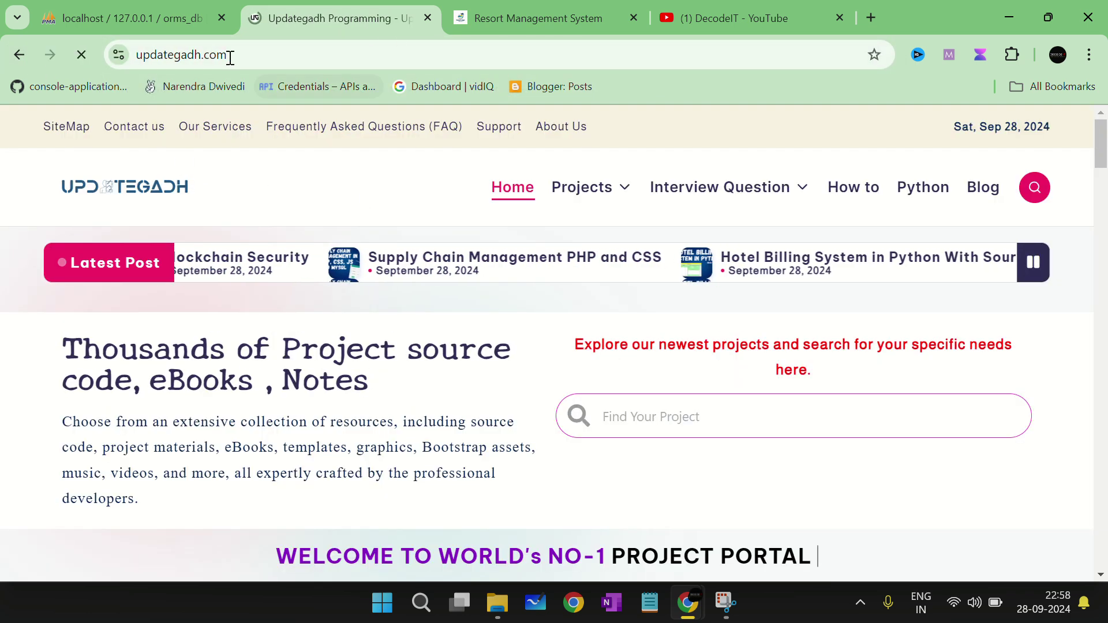
{"action": "scroll", "coordinate": [366, 210], "scroll_direction": "down", "scroll_amount": 7}
{"action": "scroll", "coordinate": [505, 399], "scroll_direction": "down", "scroll_amount": 2}
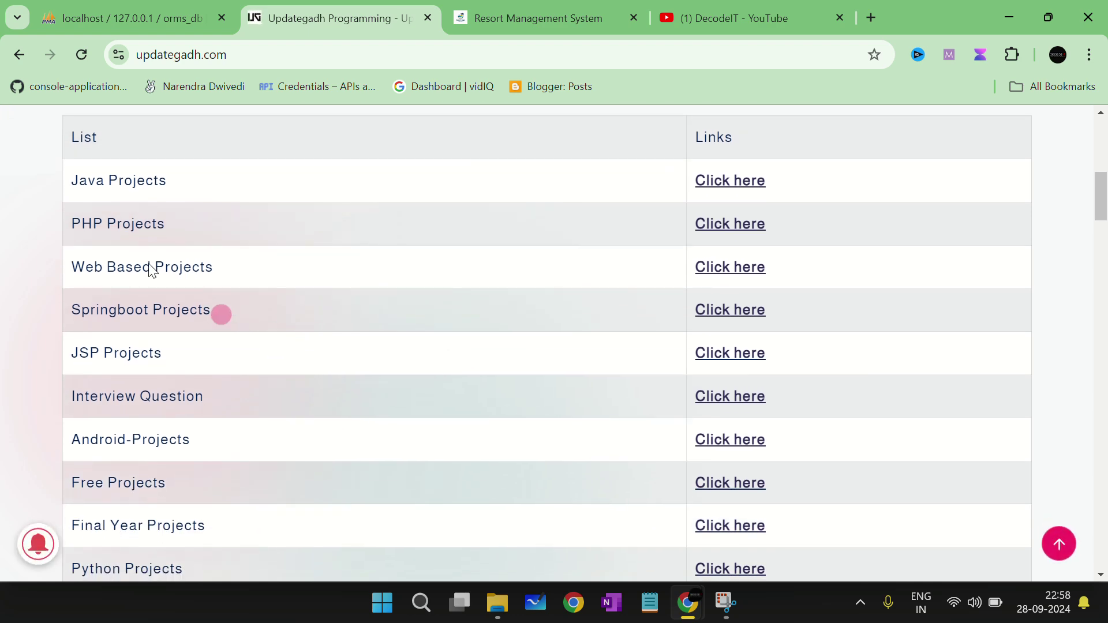
{"action": "left_click_drag", "start_coordinate": [165, 224], "coordinate": [82, 223]}
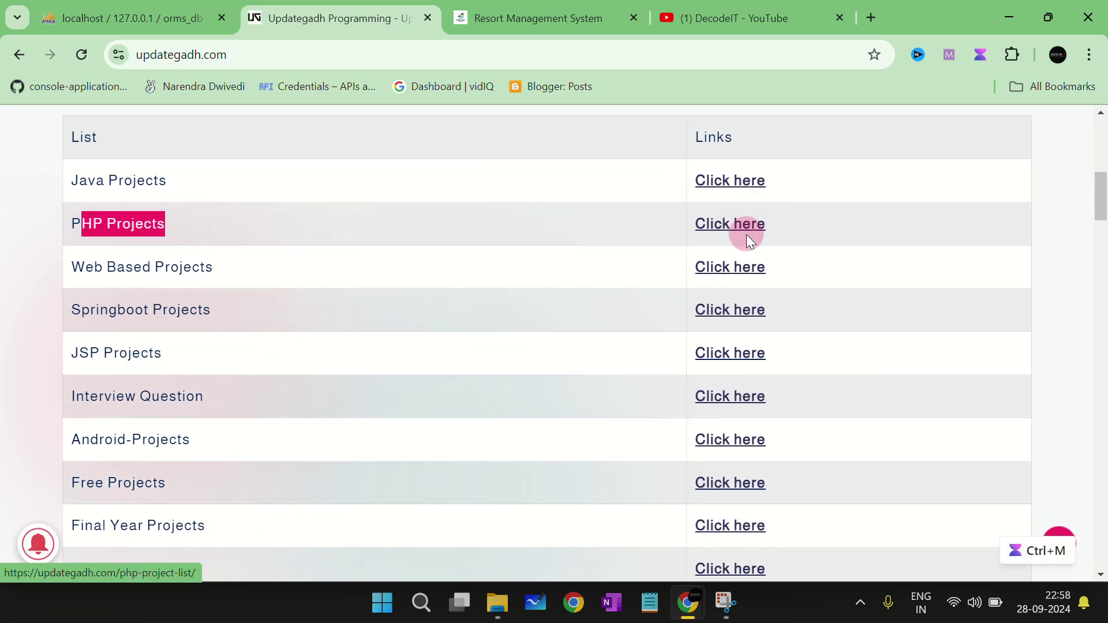
{"action": "scroll", "coordinate": [747, 234], "scroll_direction": "up", "scroll_amount": 6}
Step: Search for the pasted project title and open the Online Resort Management System result
{"action": "left_click", "coordinate": [671, 246]}
{"action": "key", "text": "ctrl+v"}
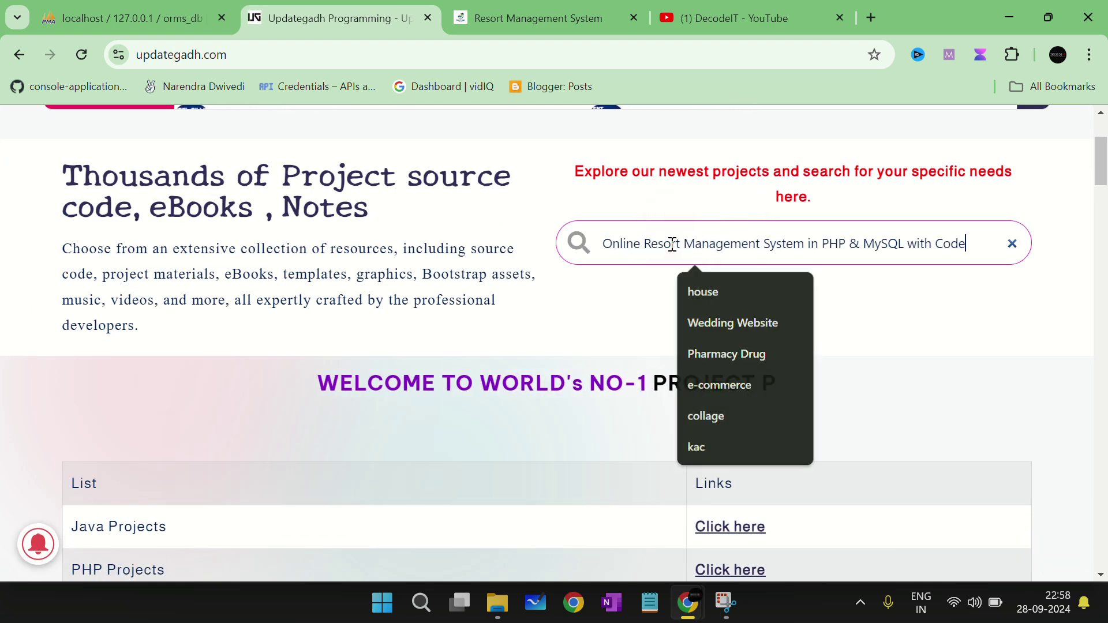
{"action": "key", "text": "Return"}
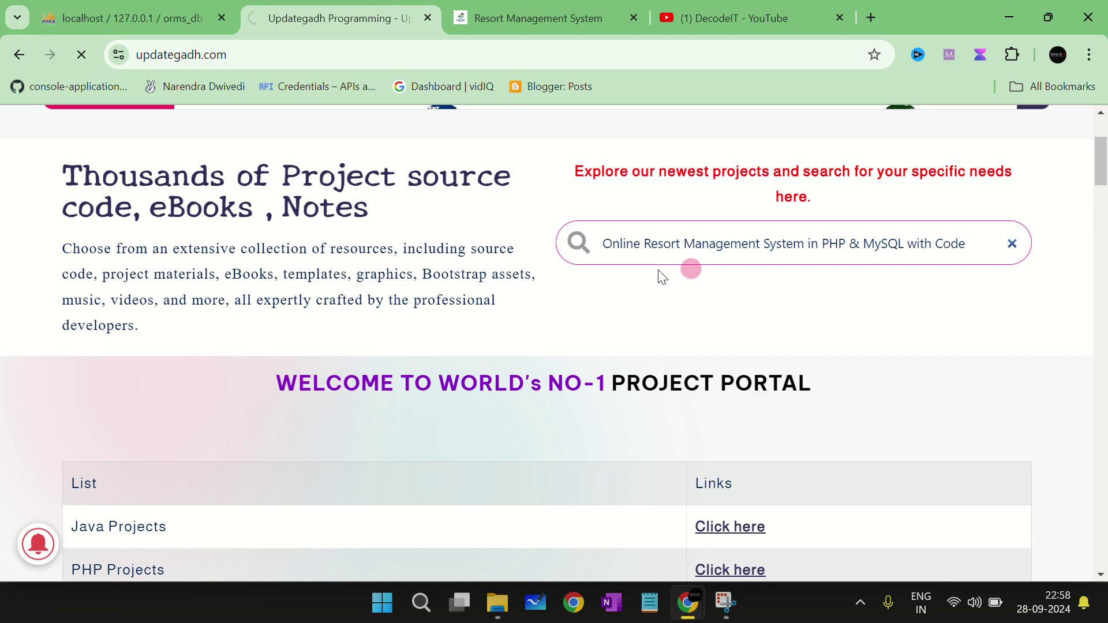
{"action": "scroll", "coordinate": [647, 301], "scroll_direction": "down", "scroll_amount": 4}
{"action": "scroll", "coordinate": [647, 299], "scroll_direction": "down", "scroll_amount": 5}
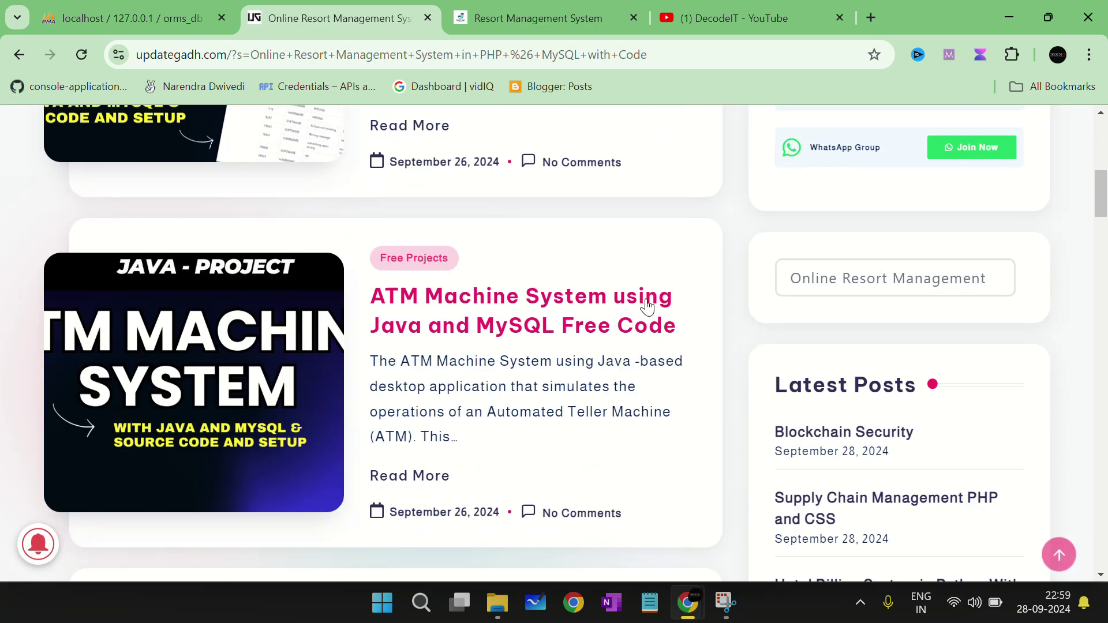
{"action": "scroll", "coordinate": [519, 358], "scroll_direction": "down", "scroll_amount": 6}
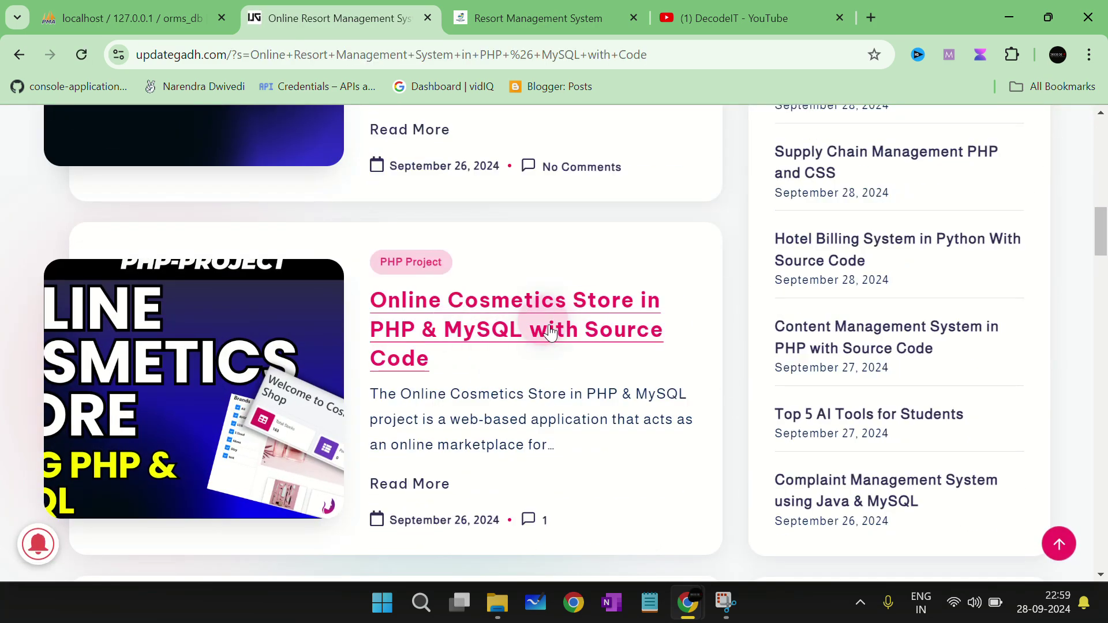
{"action": "scroll", "coordinate": [548, 340], "scroll_direction": "down", "scroll_amount": 10}
{"action": "scroll", "coordinate": [552, 339], "scroll_direction": "down", "scroll_amount": 4}
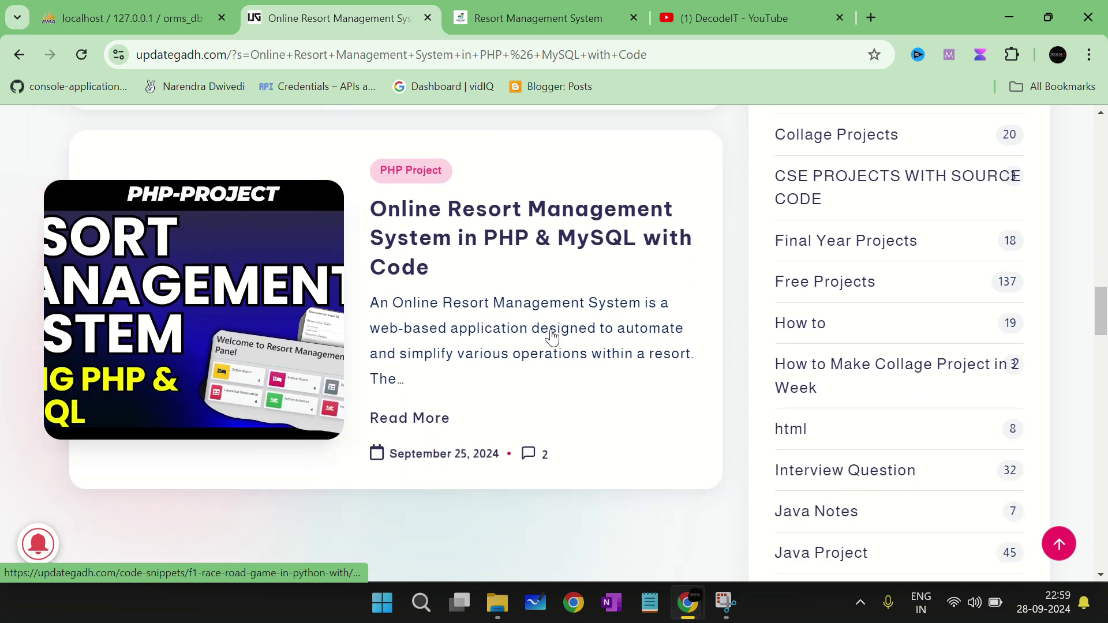
{"action": "left_click", "coordinate": [577, 239]}
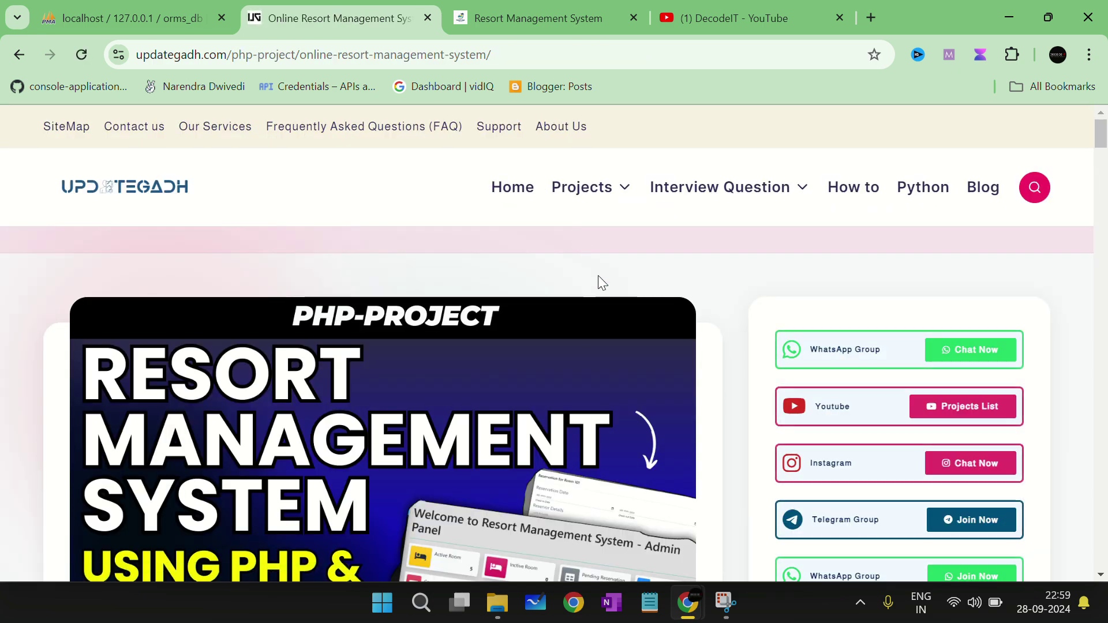
{"action": "scroll", "coordinate": [611, 310], "scroll_direction": "down", "scroll_amount": 12}
{"action": "scroll", "coordinate": [611, 309], "scroll_direction": "down", "scroll_amount": 15}
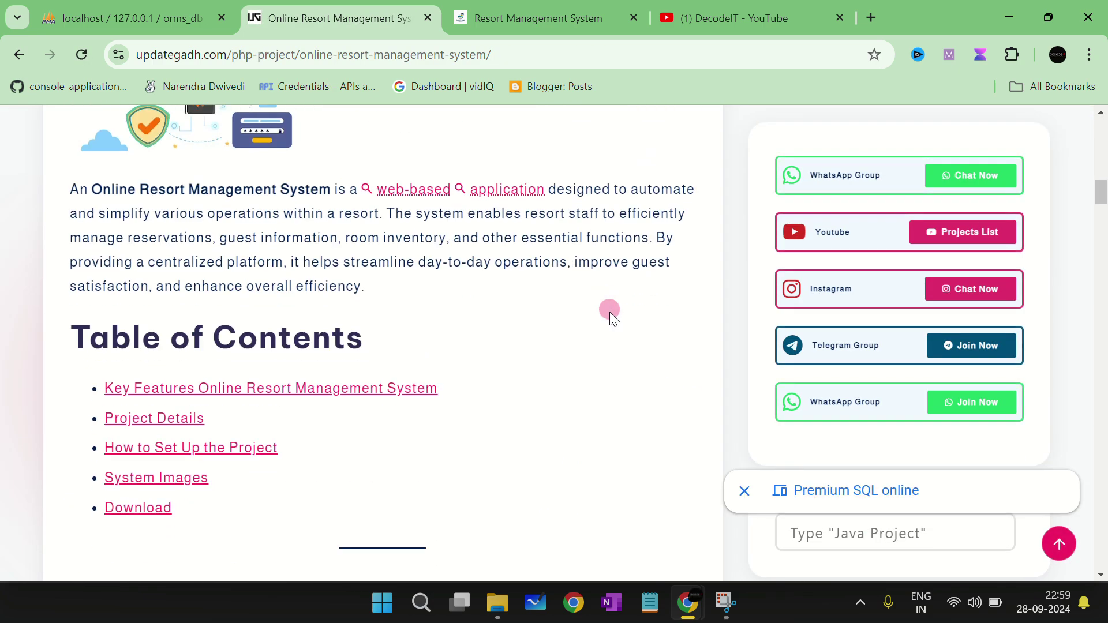
{"action": "scroll", "coordinate": [610, 313], "scroll_direction": "down", "scroll_amount": 6}
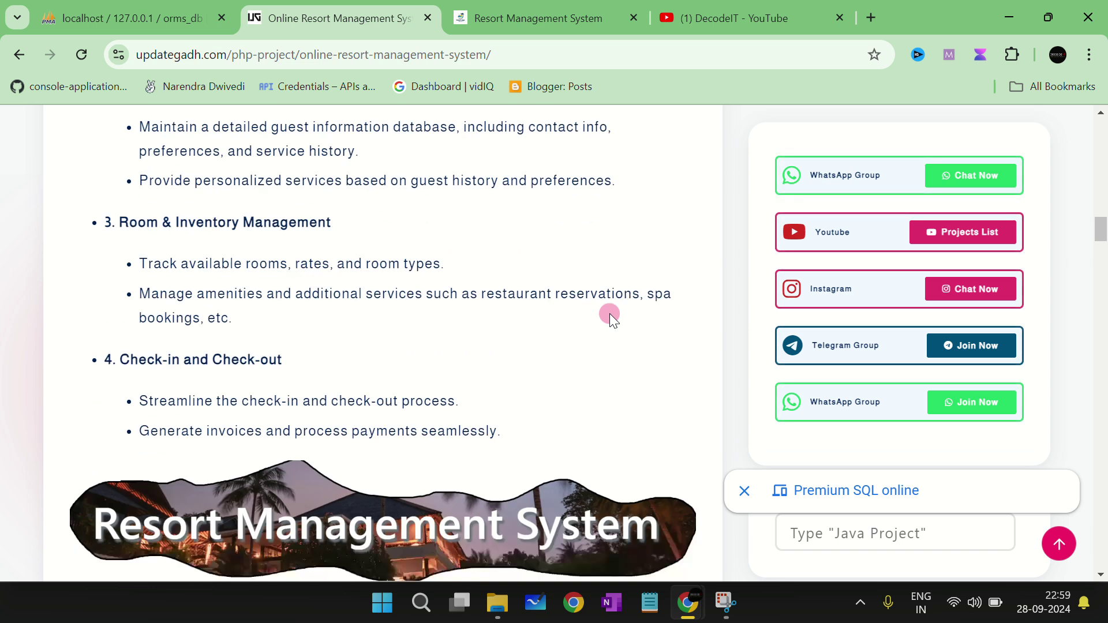
{"action": "scroll", "coordinate": [607, 320], "scroll_direction": "down", "scroll_amount": 6}
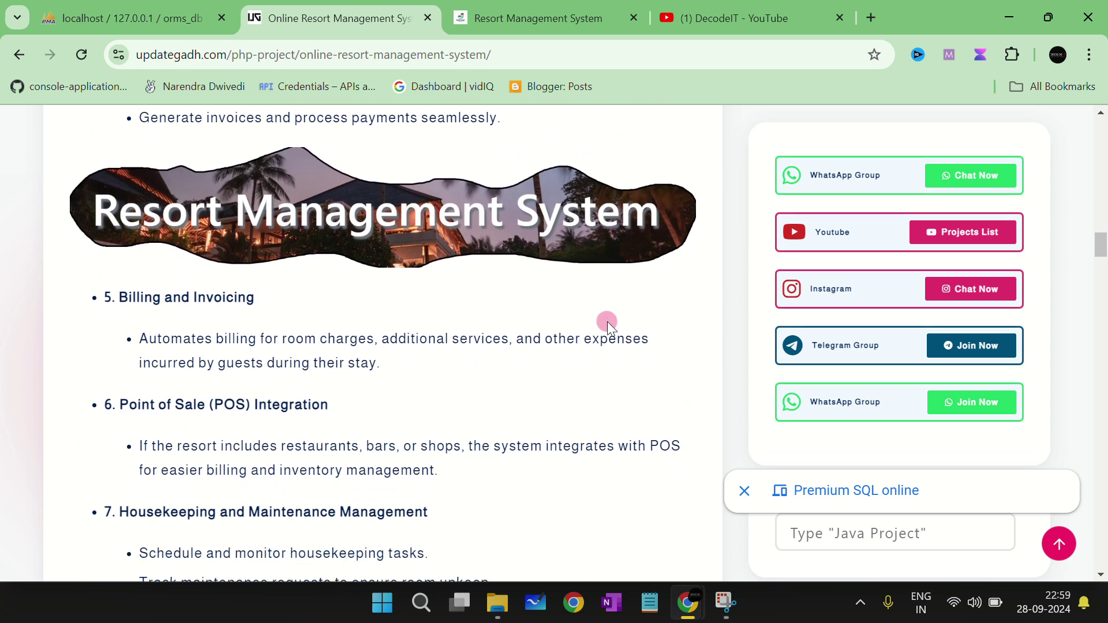
{"action": "scroll", "coordinate": [607, 322], "scroll_direction": "down", "scroll_amount": 1}
{"action": "scroll", "coordinate": [607, 322], "scroll_direction": "down", "scroll_amount": 2}
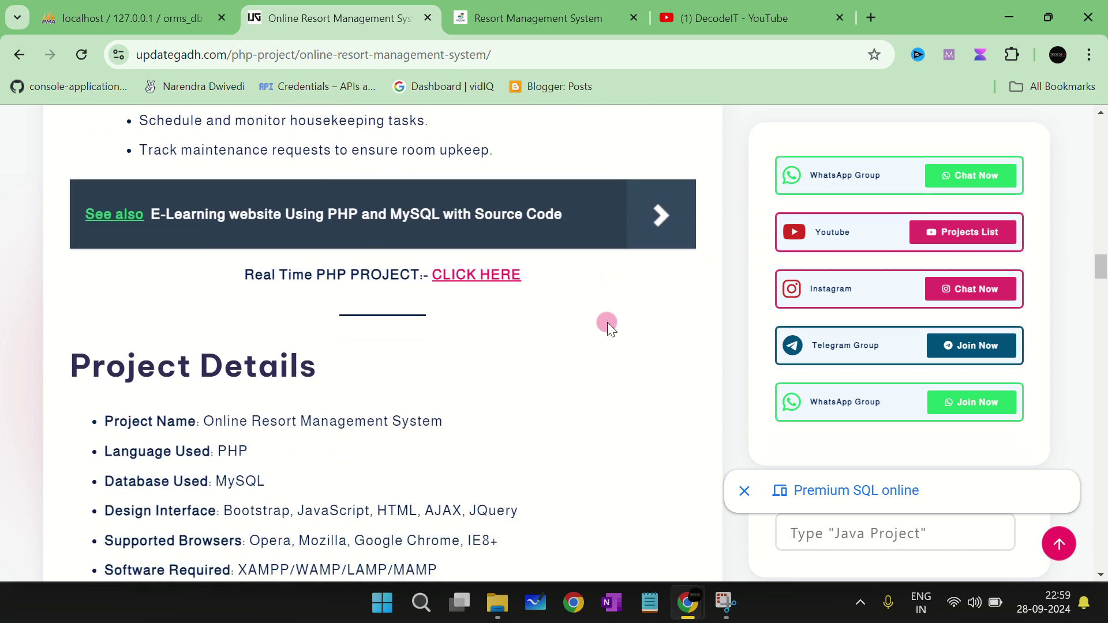
{"action": "scroll", "coordinate": [607, 322], "scroll_direction": "down", "scroll_amount": 5}
{"action": "scroll", "coordinate": [607, 322], "scroll_direction": "down", "scroll_amount": 1}
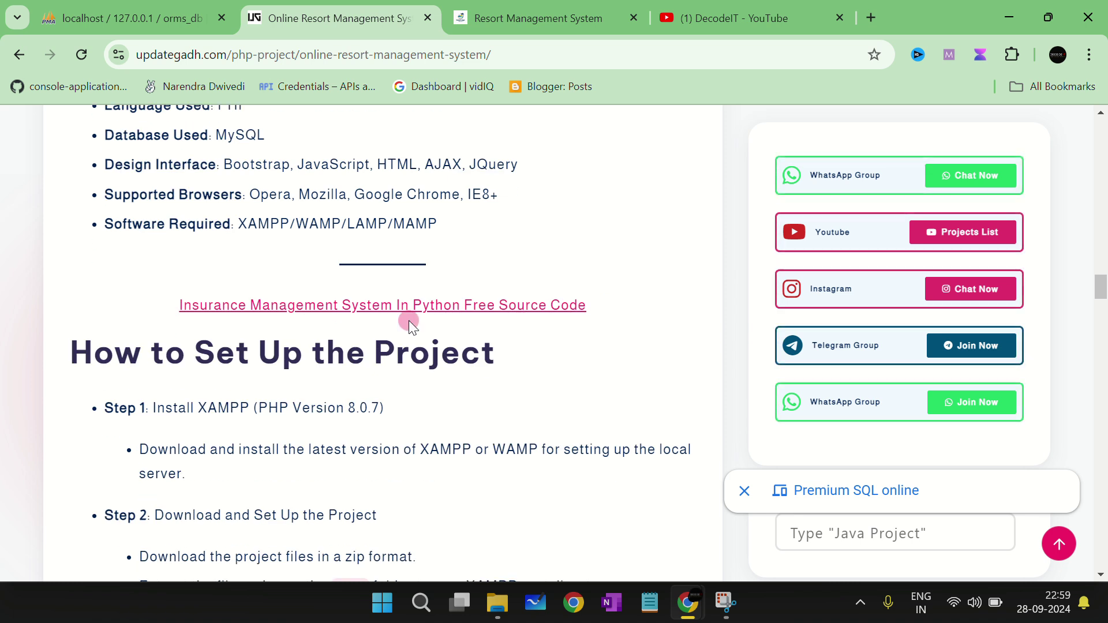
{"action": "scroll", "coordinate": [661, 363], "scroll_direction": "down", "scroll_amount": 4}
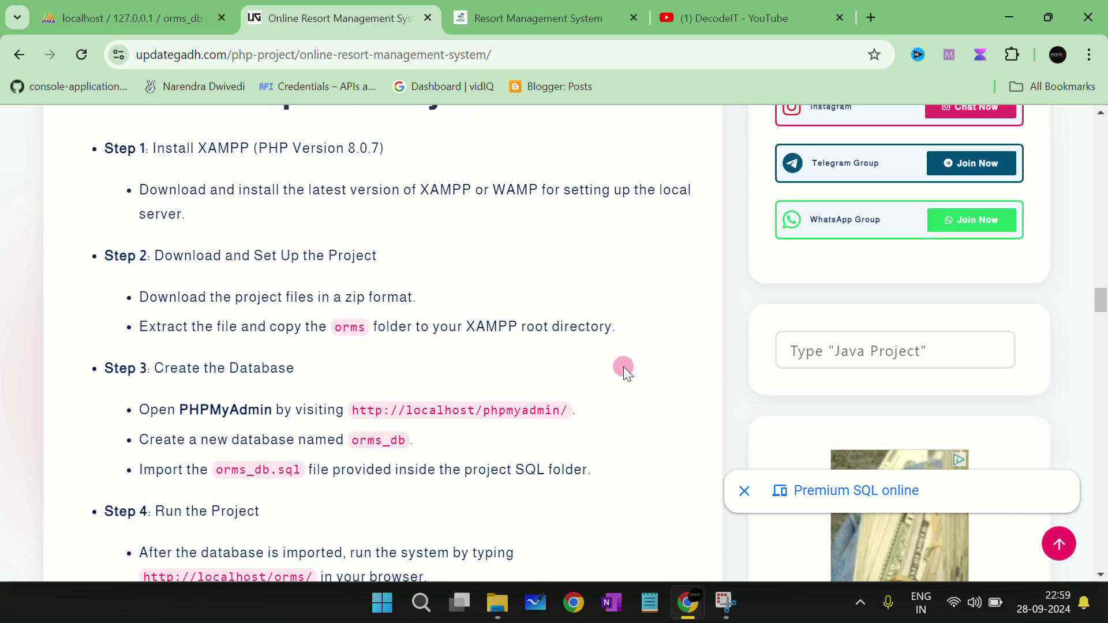
{"action": "scroll", "coordinate": [617, 366], "scroll_direction": "down", "scroll_amount": 5}
{"action": "scroll", "coordinate": [672, 393], "scroll_direction": "up", "scroll_amount": 7}
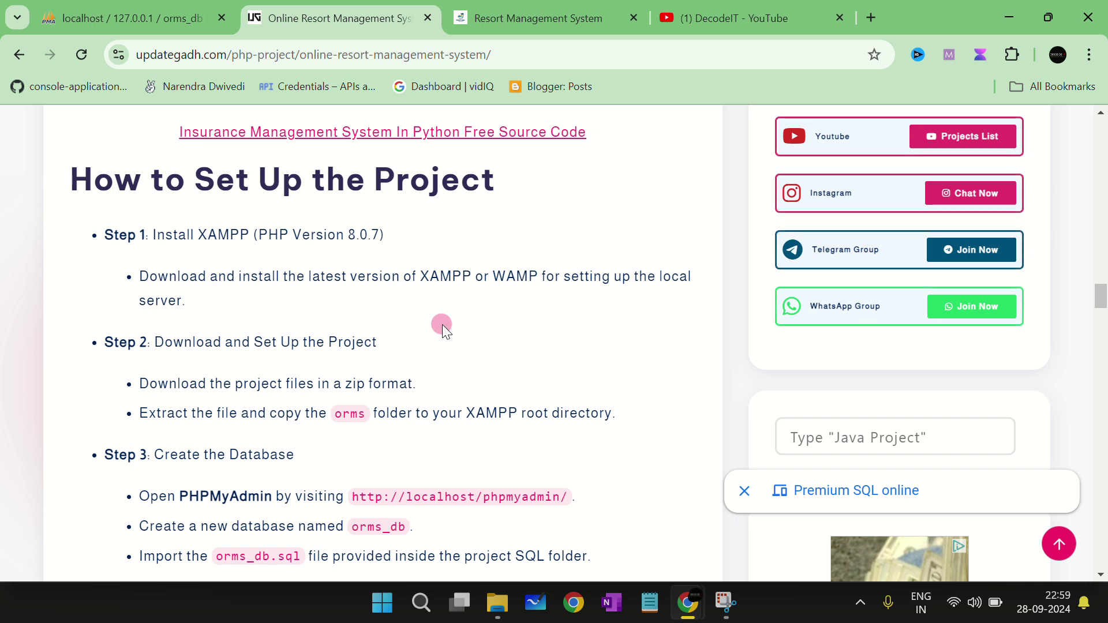
{"action": "scroll", "coordinate": [441, 325], "scroll_direction": "up", "scroll_amount": 10}
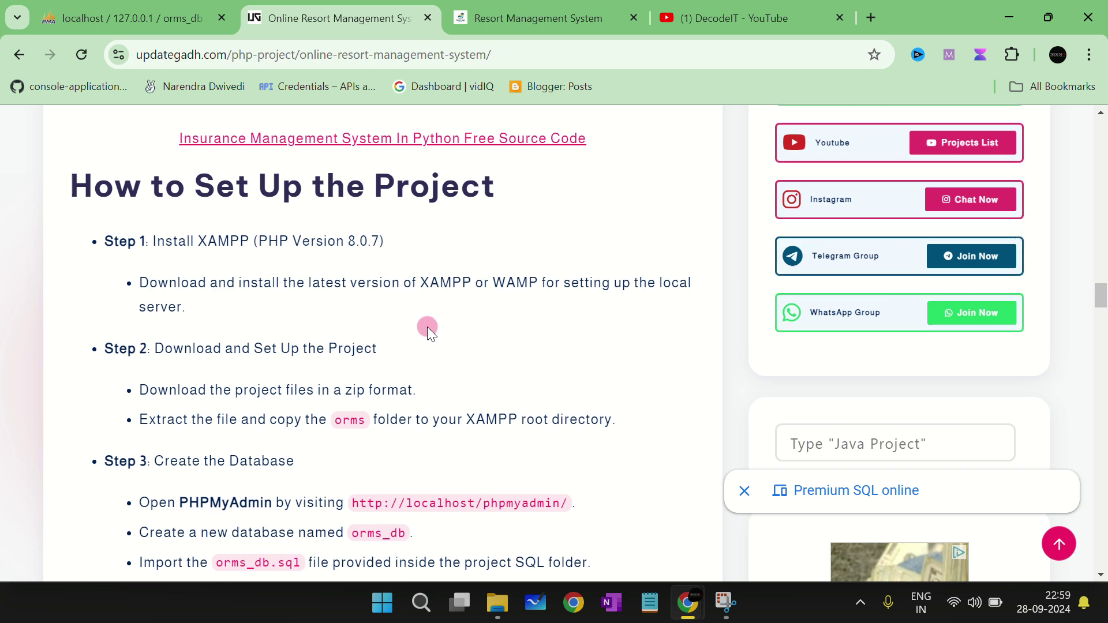
{"action": "scroll", "coordinate": [406, 324], "scroll_direction": "up", "scroll_amount": 5}
{"action": "scroll", "coordinate": [404, 324], "scroll_direction": "down", "scroll_amount": 5}
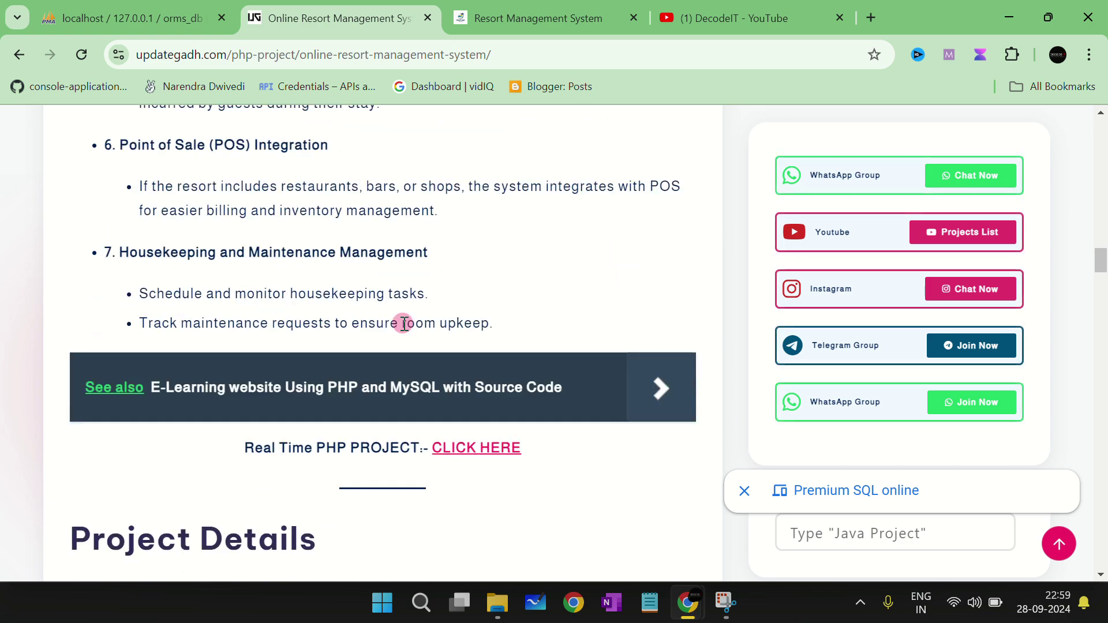
{"action": "scroll", "coordinate": [404, 323], "scroll_direction": "down", "scroll_amount": 12}
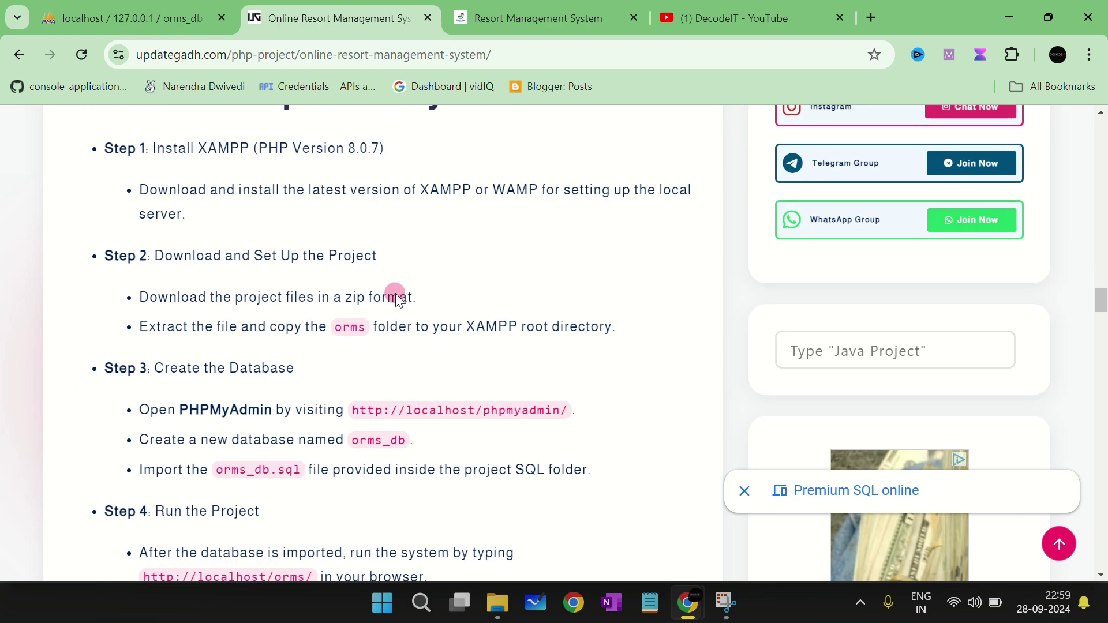
{"action": "scroll", "coordinate": [397, 294], "scroll_direction": "down", "scroll_amount": 15}
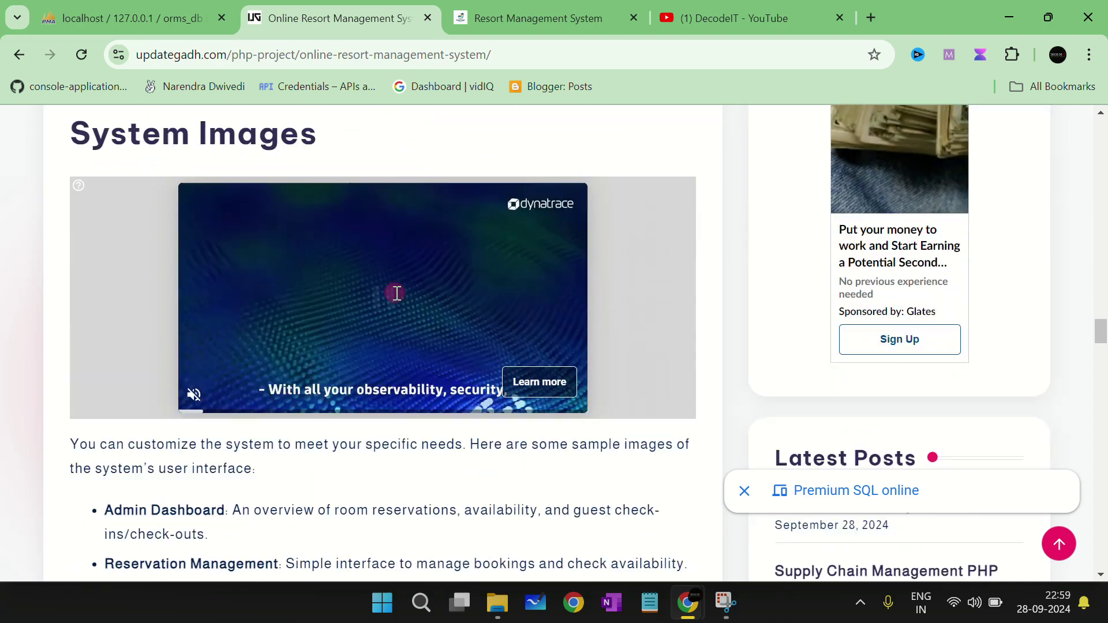
{"action": "scroll", "coordinate": [396, 293], "scroll_direction": "down", "scroll_amount": 20}
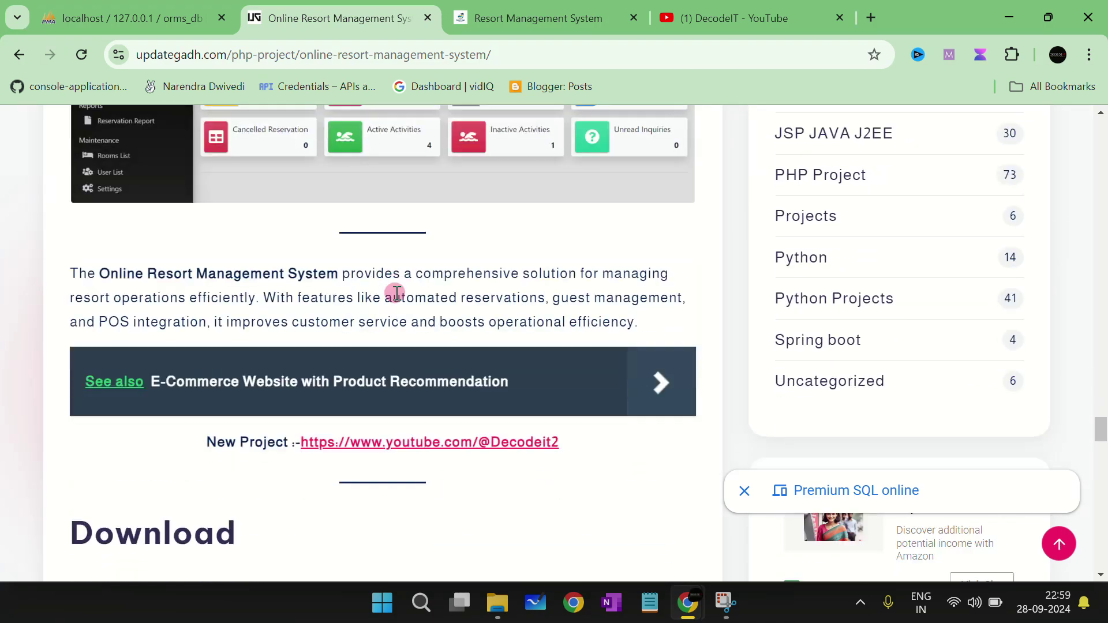
{"action": "scroll", "coordinate": [396, 293], "scroll_direction": "up", "scroll_amount": 5}
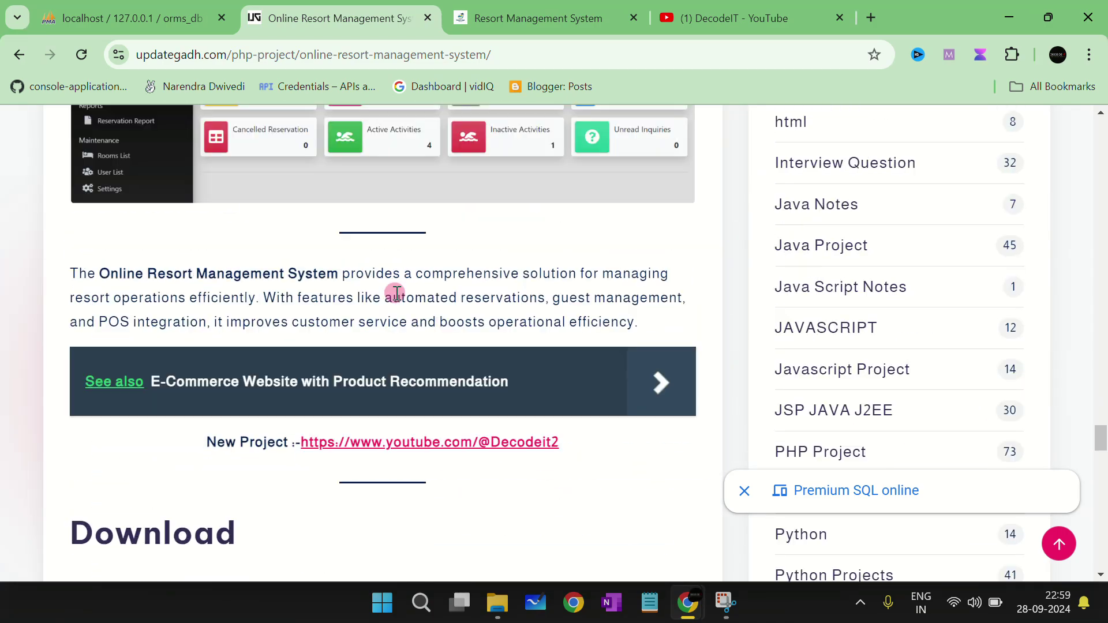
{"action": "scroll", "coordinate": [397, 293], "scroll_direction": "down", "scroll_amount": 5}
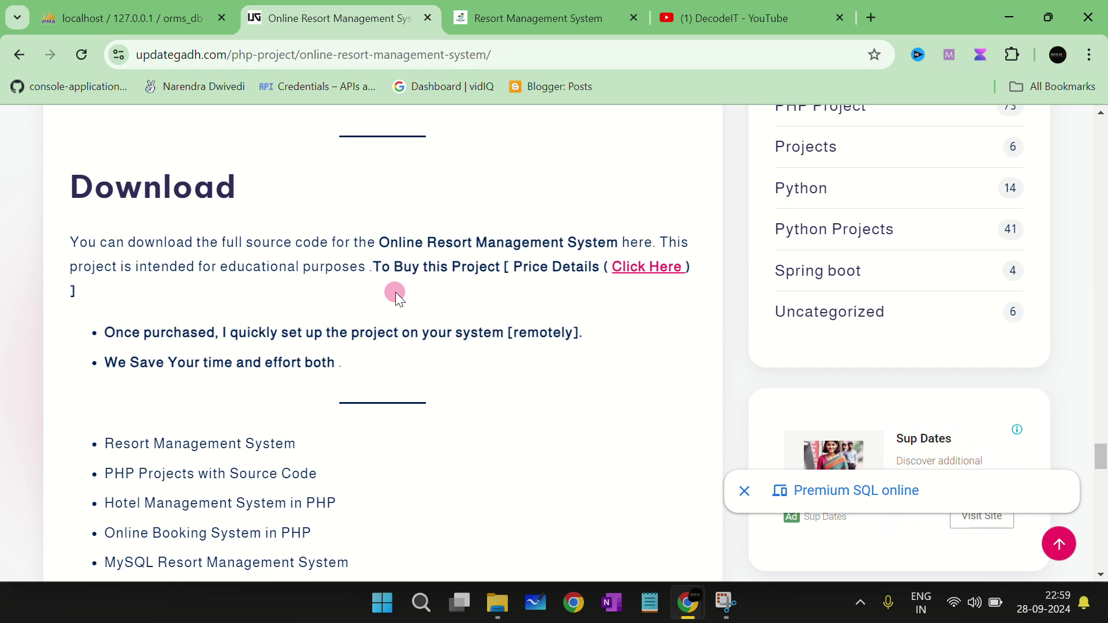
{"action": "scroll", "coordinate": [396, 292], "scroll_direction": "up", "scroll_amount": 12}
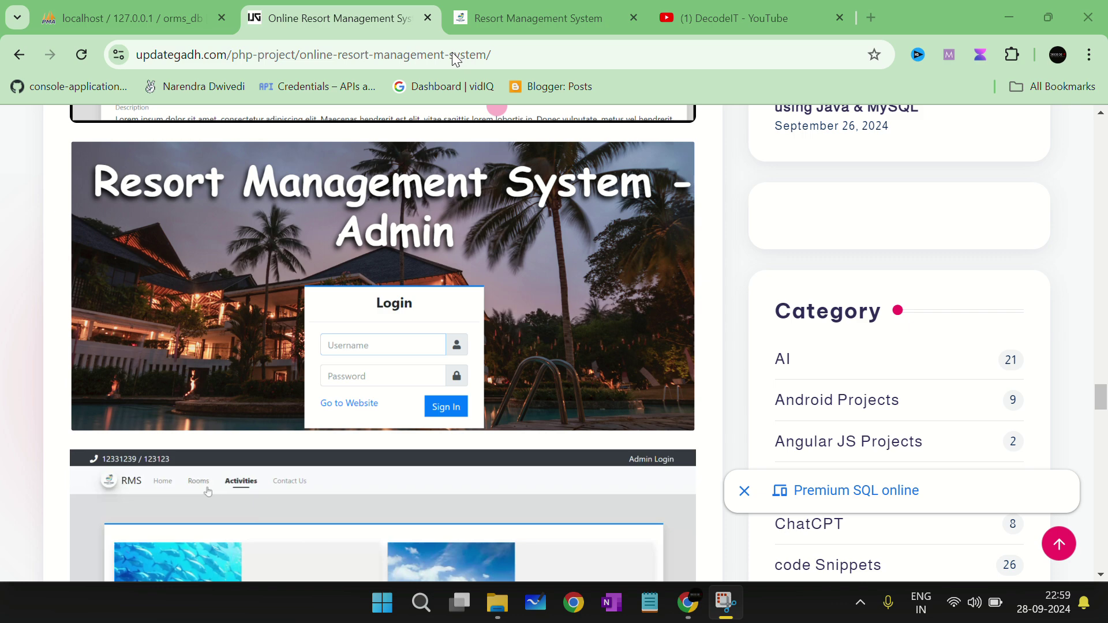
{"action": "left_click", "coordinate": [397, 26]}
Step: Jump to the top of the article, then switch to the DecodeIT YouTube channel
{"action": "key", "text": "Home"}
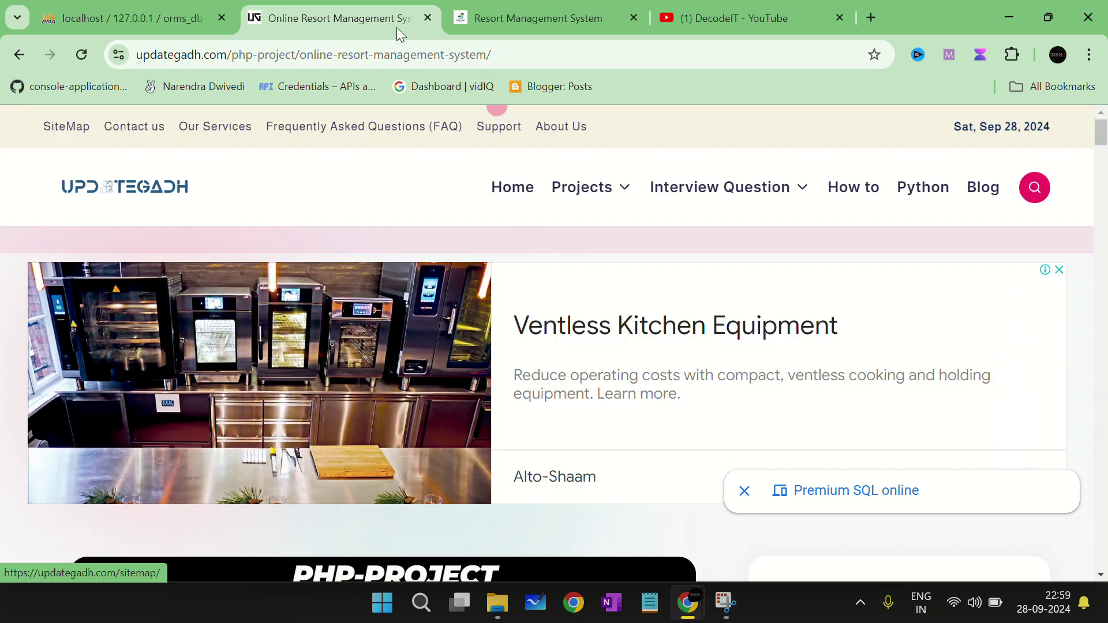
{"action": "key", "text": "Tab"}
{"action": "key", "text": "Tab"}
{"action": "key", "text": "Tab"}
{"action": "key", "text": "Tab"}
{"action": "key", "text": "Tab"}
{"action": "left_click", "coordinate": [794, 7]}
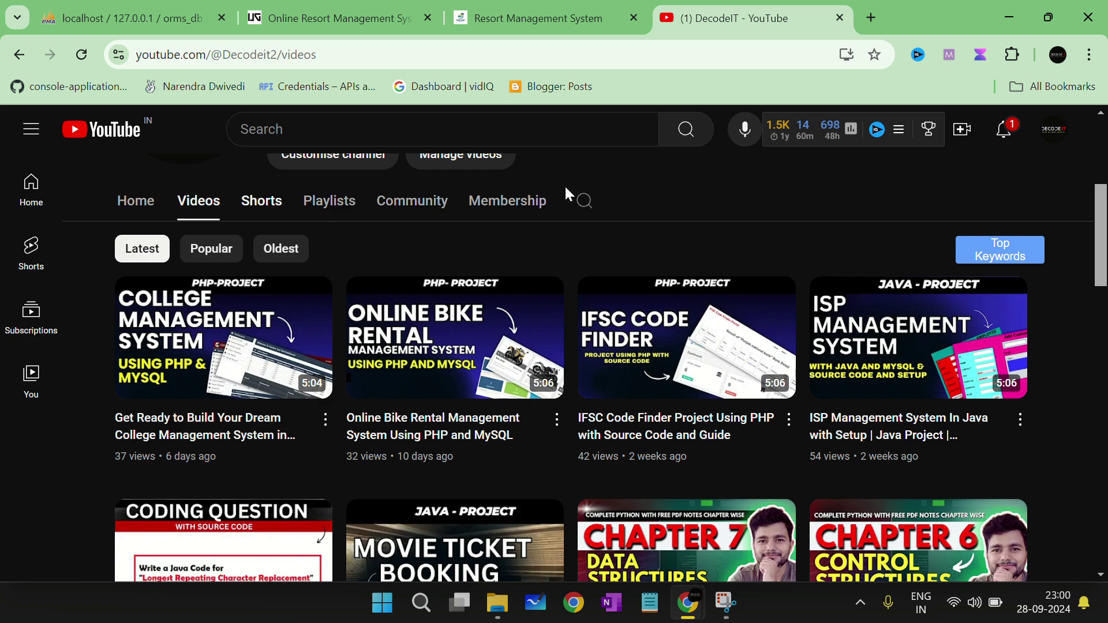
Step: Browse DecodeIT's videos, open its Playlists, then switch to the orms_db designer
{"action": "scroll", "coordinate": [568, 254], "scroll_direction": "down", "scroll_amount": 4}
{"action": "scroll", "coordinate": [531, 404], "scroll_direction": "up", "scroll_amount": 7}
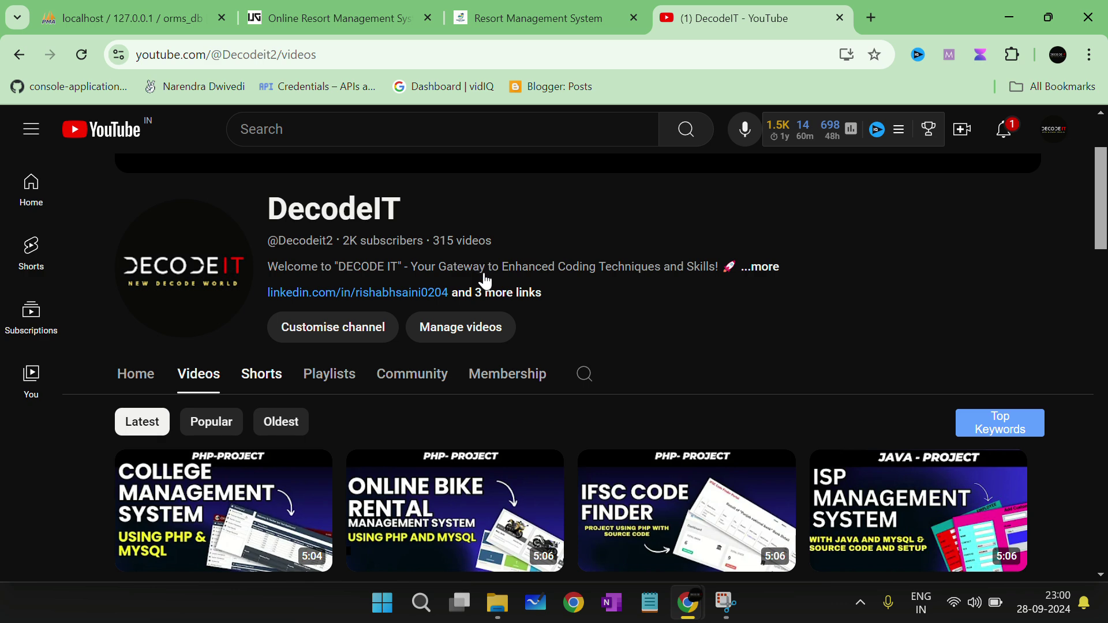
{"action": "scroll", "coordinate": [381, 393], "scroll_direction": "down", "scroll_amount": 4}
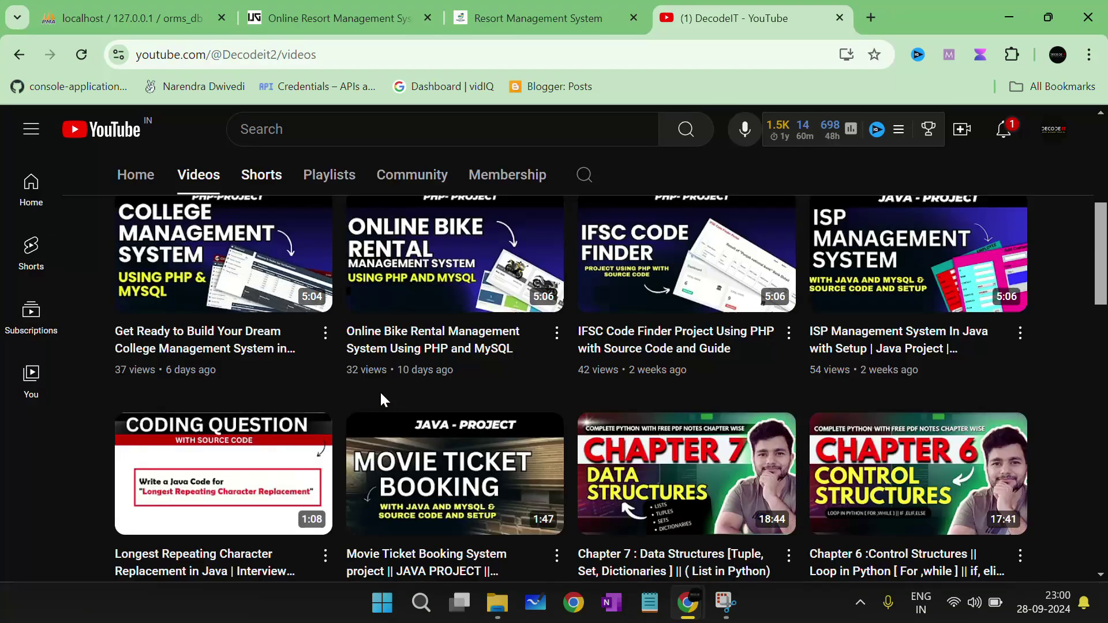
{"action": "scroll", "coordinate": [605, 321], "scroll_direction": "up", "scroll_amount": 5}
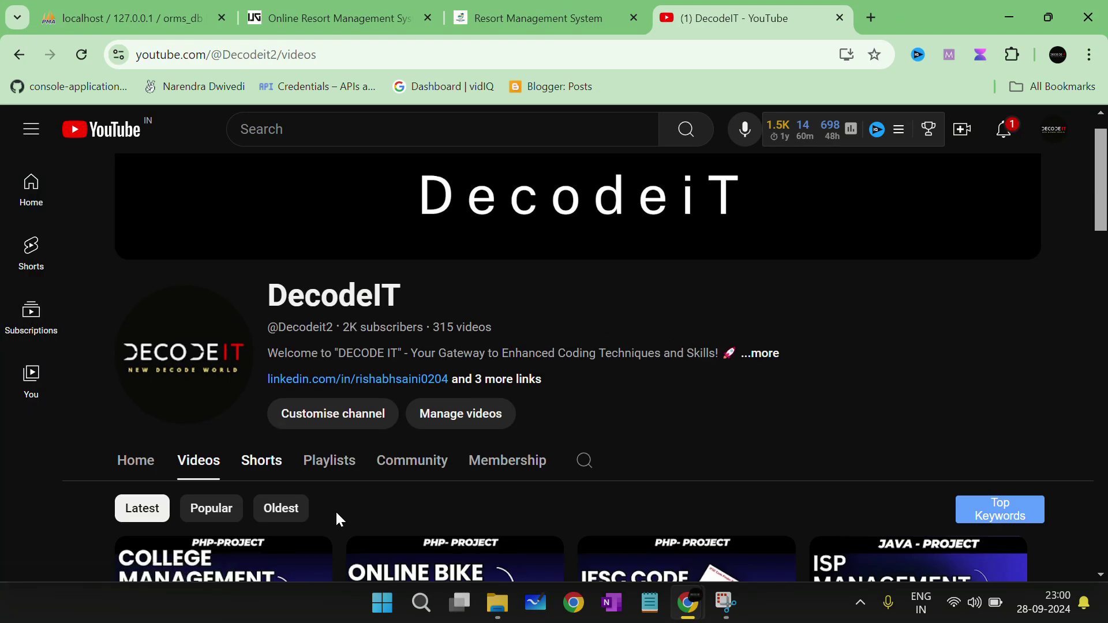
{"action": "left_click", "coordinate": [325, 461]}
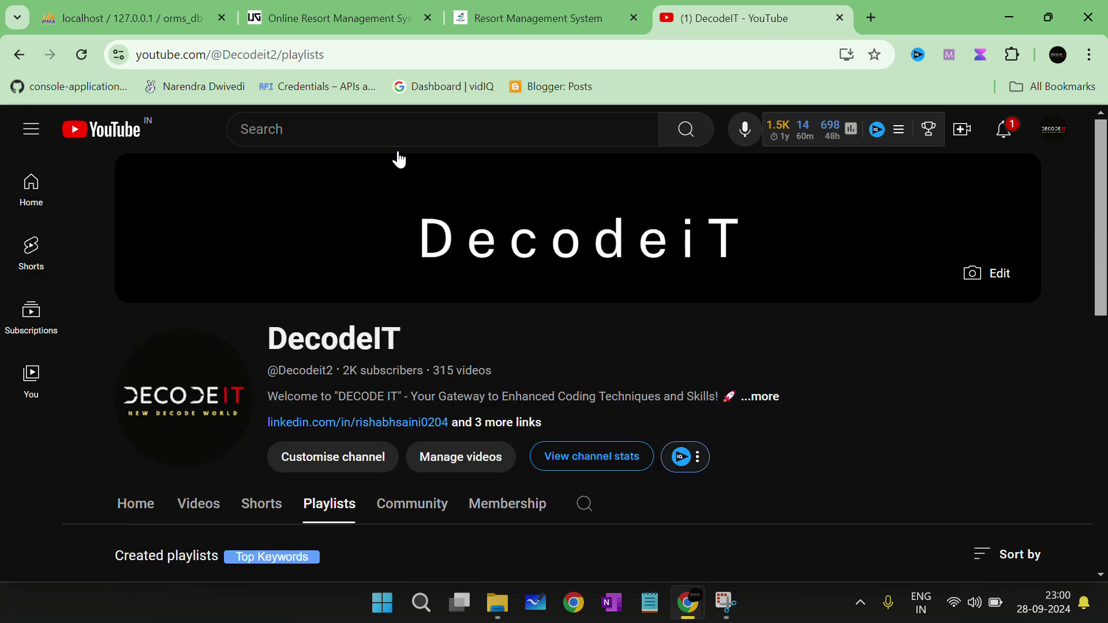
{"action": "left_click", "coordinate": [215, 8]}
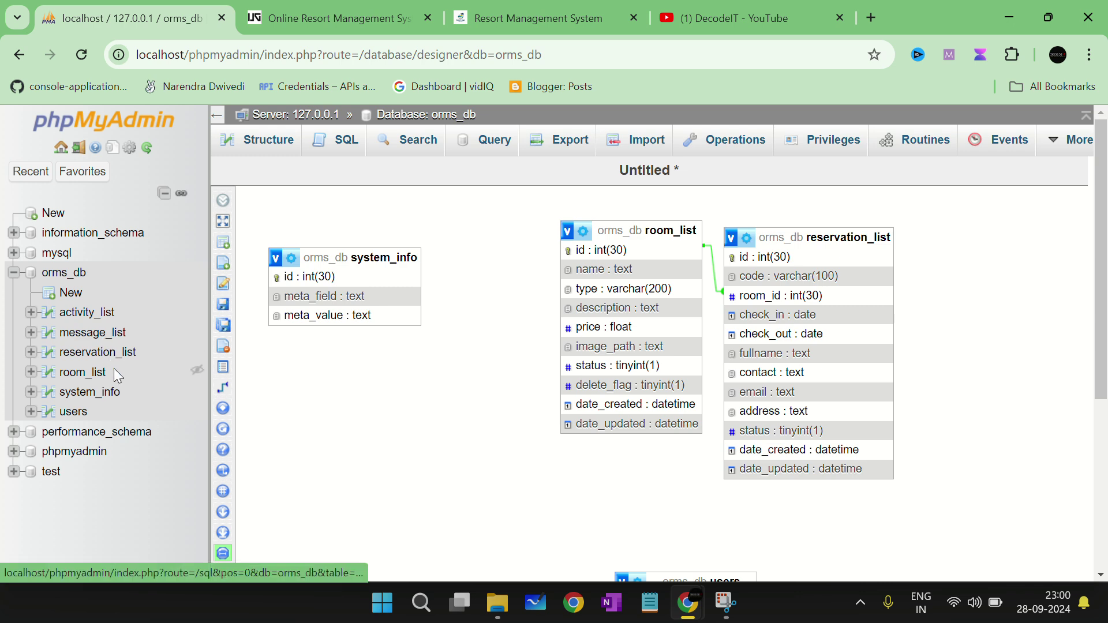
Step: Flip between the Updategadh and DecodeIT tabs, then close the Updategadh article tab
{"action": "left_click", "coordinate": [435, 17]}
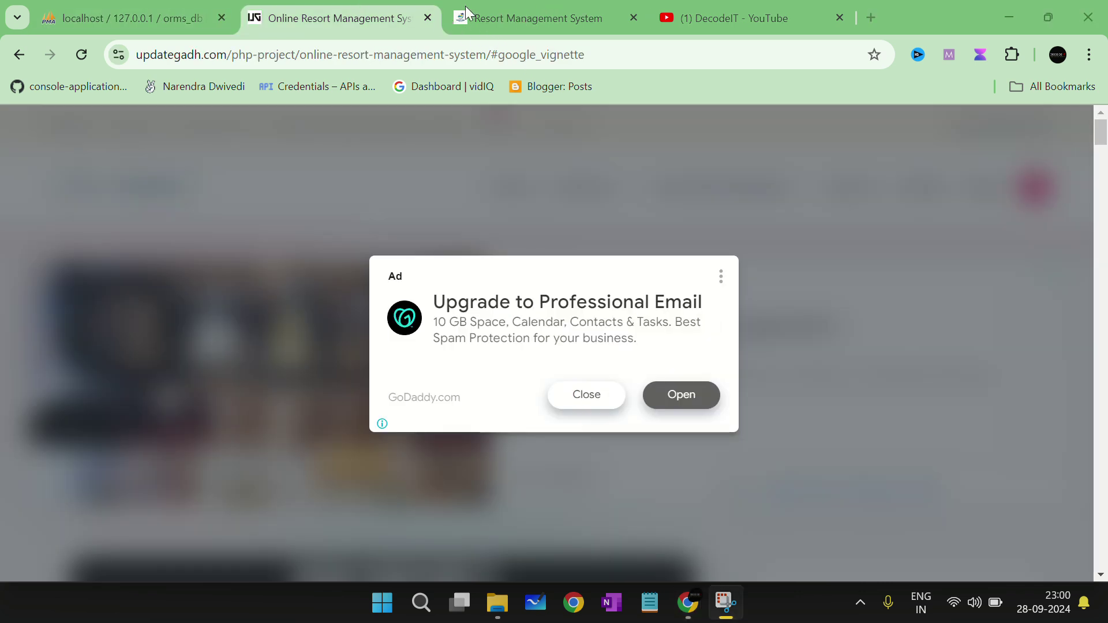
{"action": "left_click", "coordinate": [714, 19]}
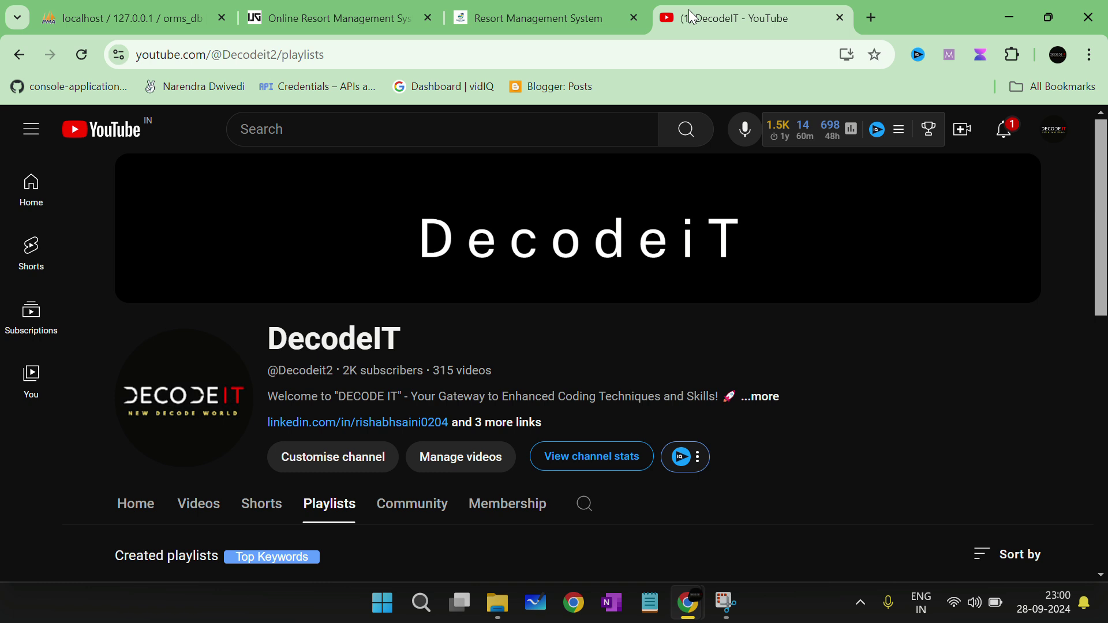
{"action": "left_click", "coordinate": [348, 8]}
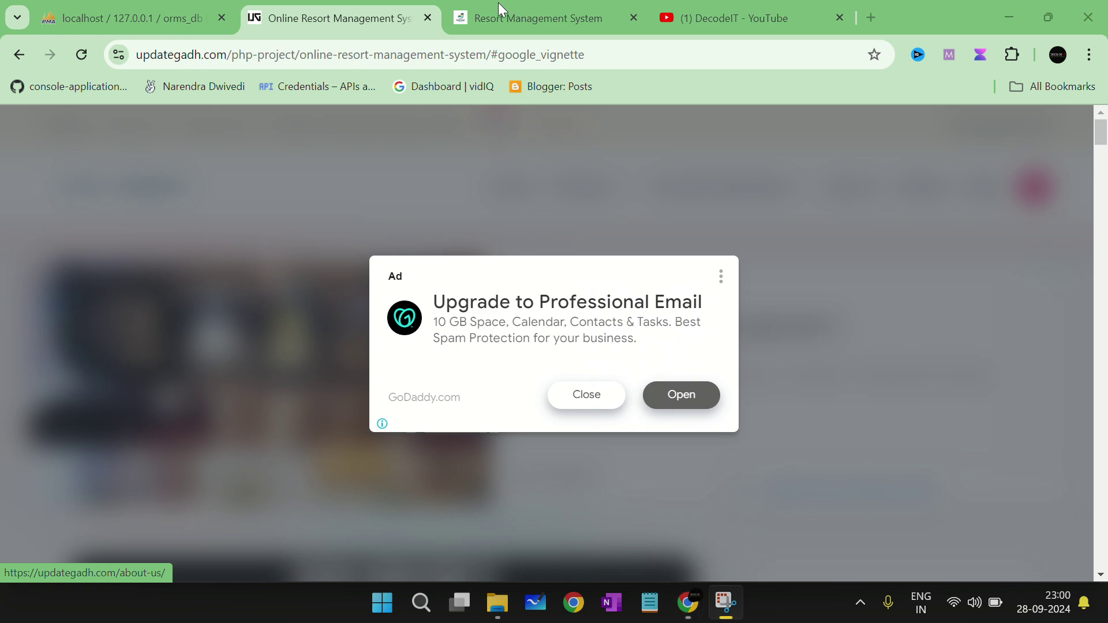
{"action": "left_click", "coordinate": [427, 18]}
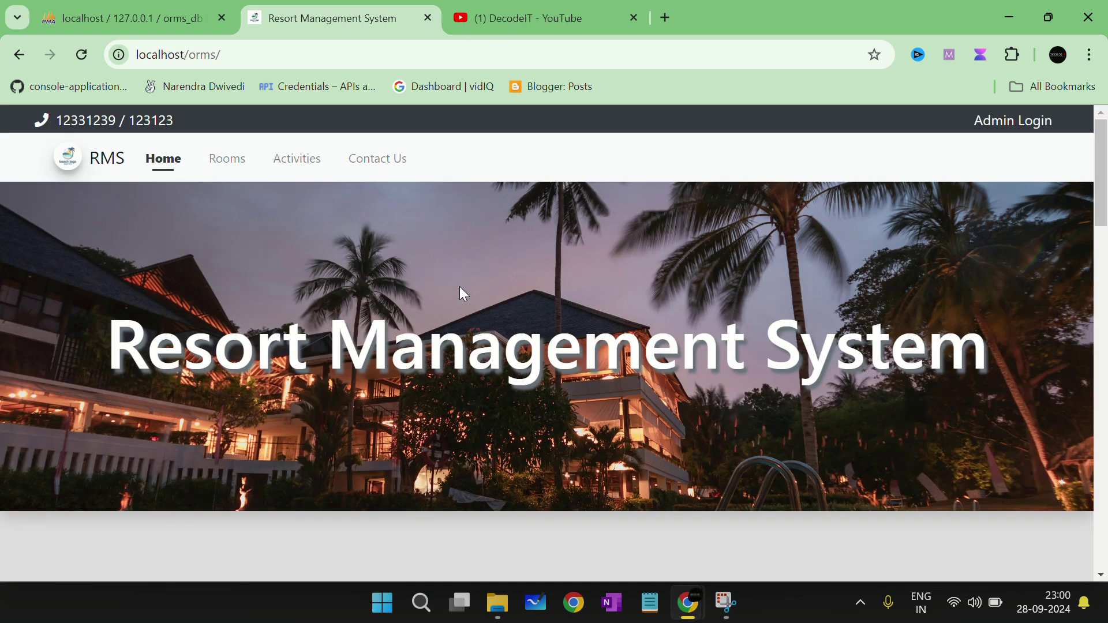
Step: From the public Rooms list, open Room 105's details: Double, 1,600.00, Active
{"action": "scroll", "coordinate": [459, 289], "scroll_direction": "down", "scroll_amount": 15}
{"action": "scroll", "coordinate": [538, 324], "scroll_direction": "down", "scroll_amount": 2}
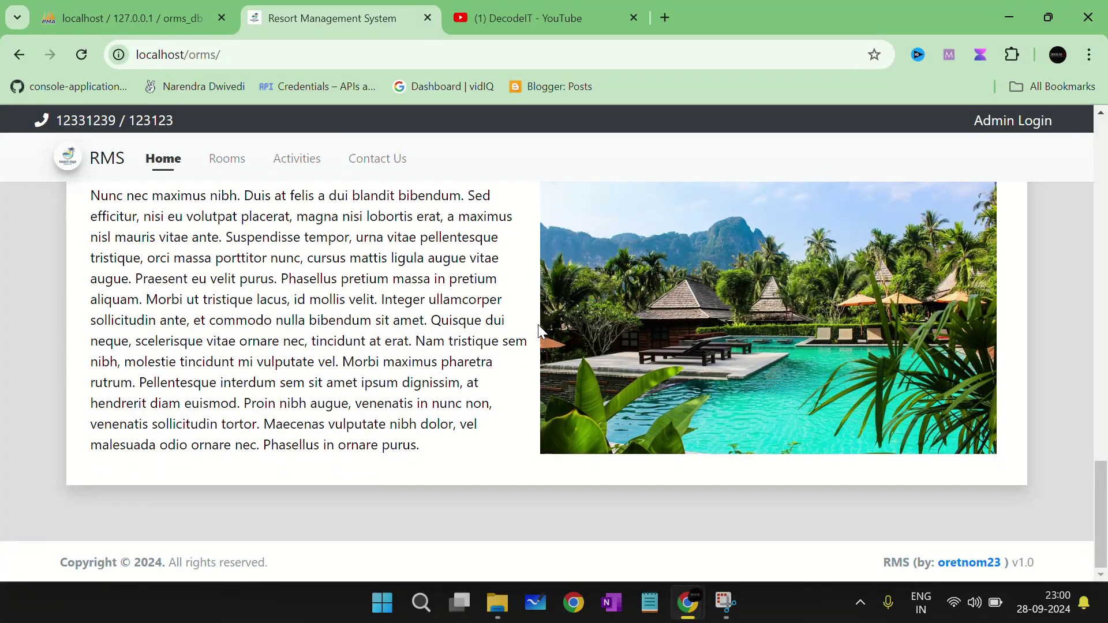
{"action": "scroll", "coordinate": [538, 324], "scroll_direction": "up", "scroll_amount": 10}
{"action": "left_click", "coordinate": [230, 162]}
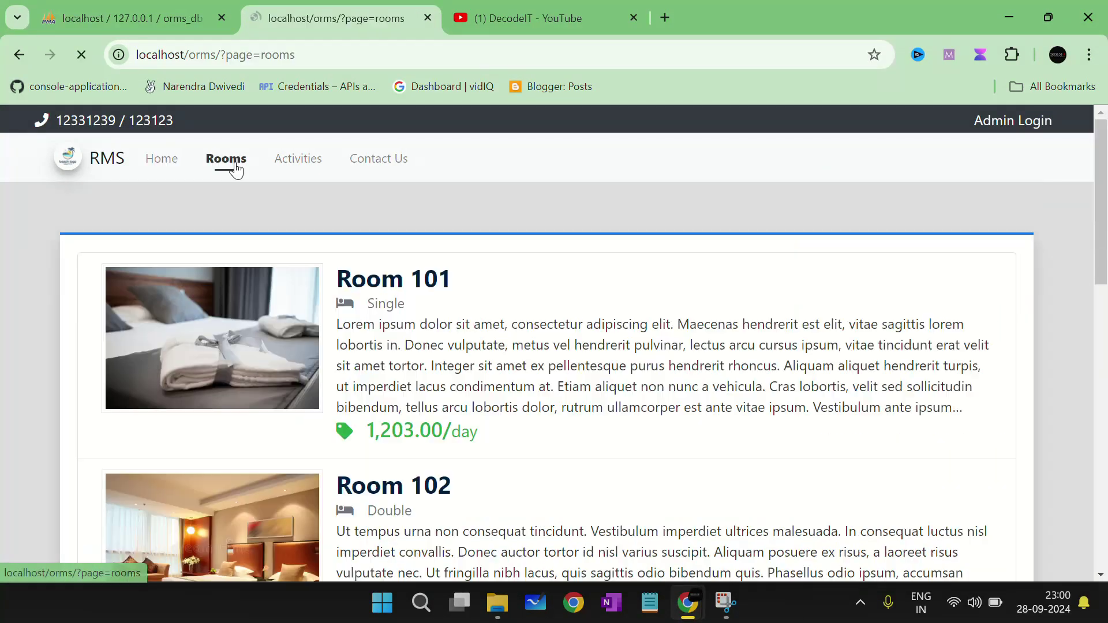
{"action": "scroll", "coordinate": [404, 352], "scroll_direction": "down", "scroll_amount": 4}
{"action": "scroll", "coordinate": [474, 360], "scroll_direction": "down", "scroll_amount": 9}
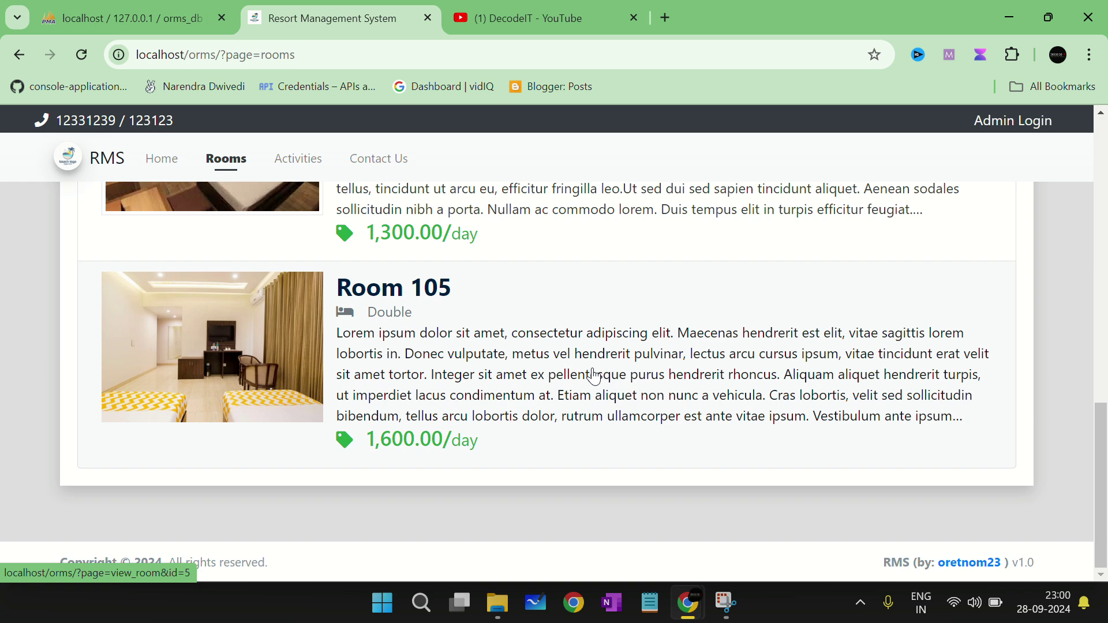
{"action": "left_click", "coordinate": [594, 376]}
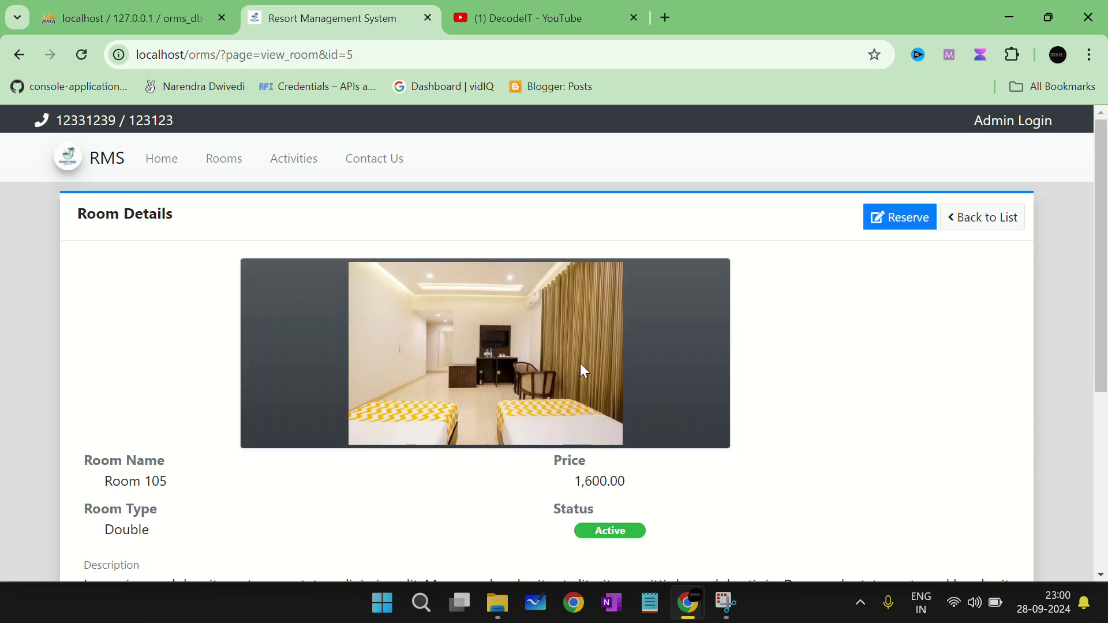
Step: Start a Room 105 reservation with check-in 29-09-2024 and check-out 30-09-2024
{"action": "left_click", "coordinate": [903, 220]}
{"action": "left_click", "coordinate": [441, 254]}
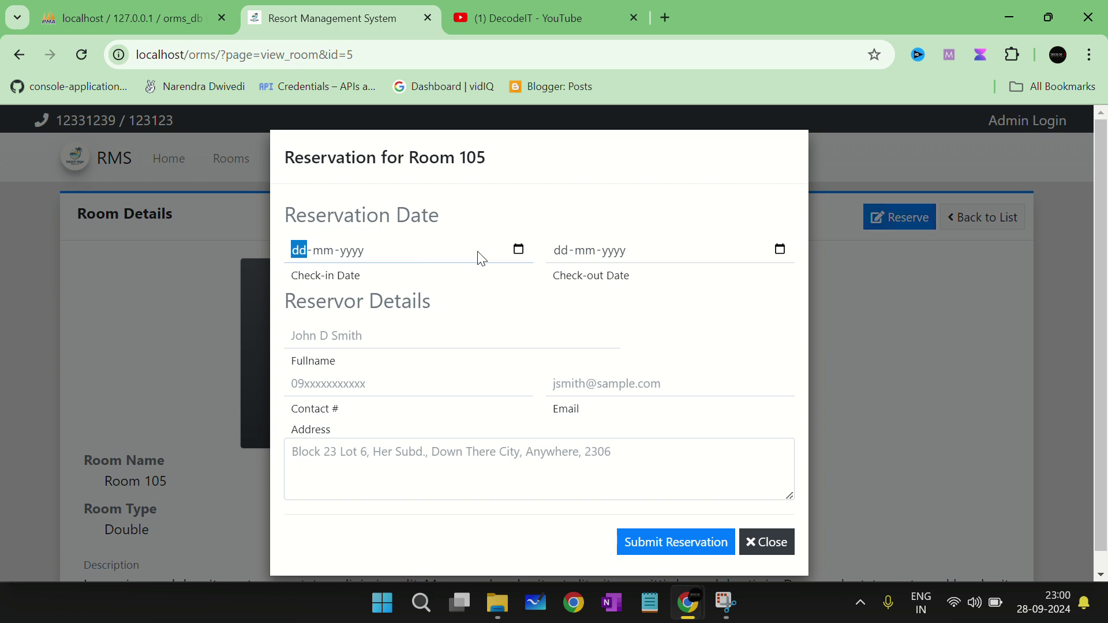
{"action": "left_click", "coordinate": [518, 249]}
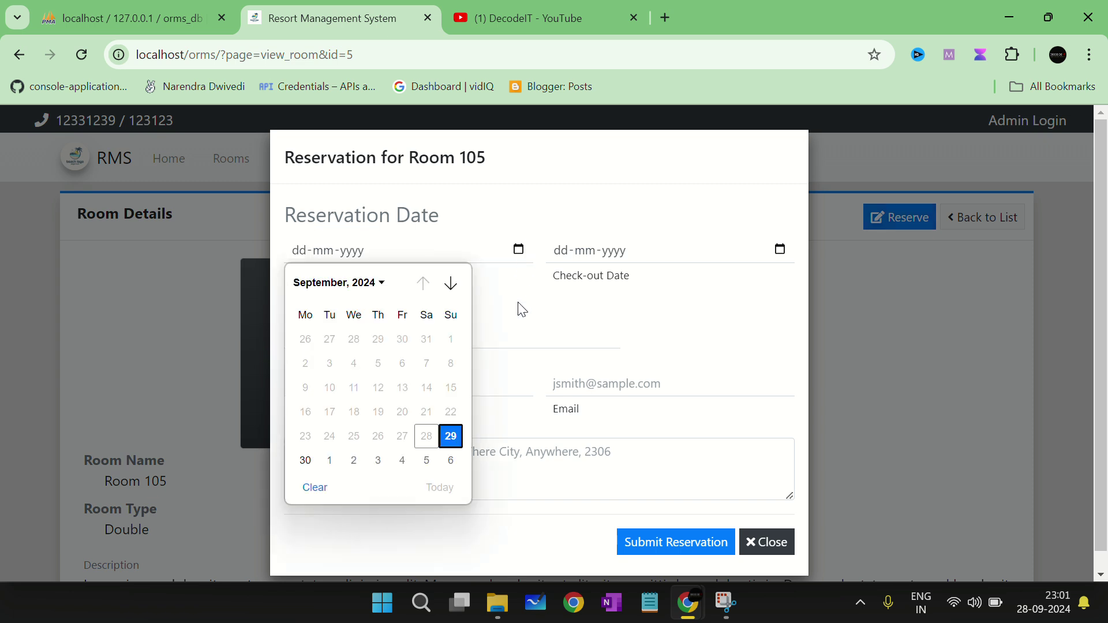
{"action": "left_click", "coordinate": [451, 436]}
{"action": "left_click", "coordinate": [780, 250]}
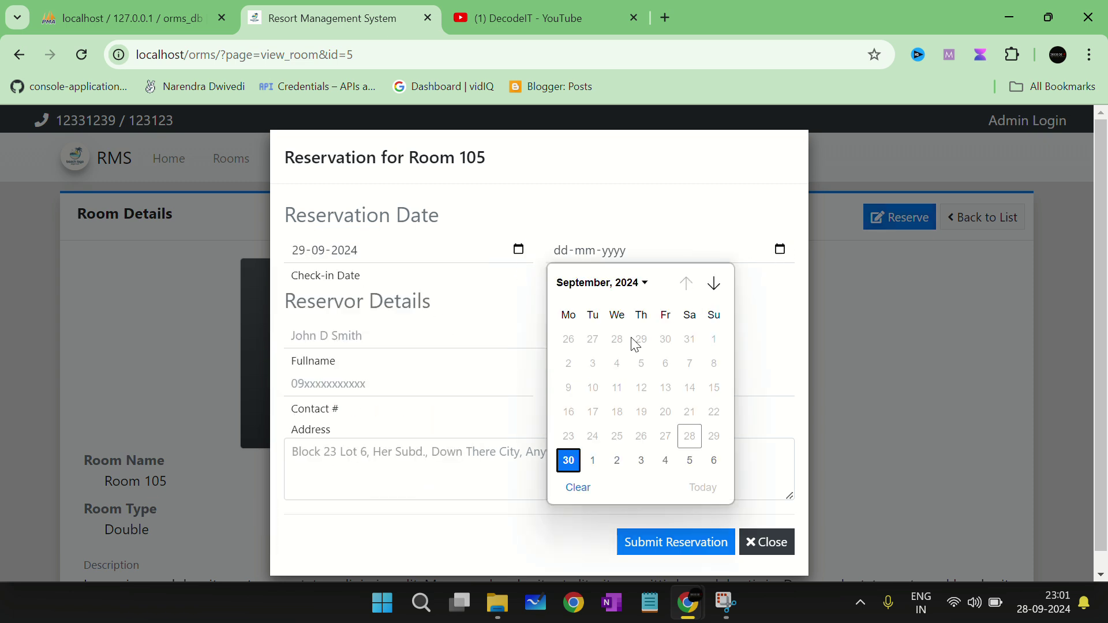
{"action": "left_click", "coordinate": [567, 460]}
Step: Fill in the reservor's full name, address and contact number
{"action": "left_click", "coordinate": [456, 337]}
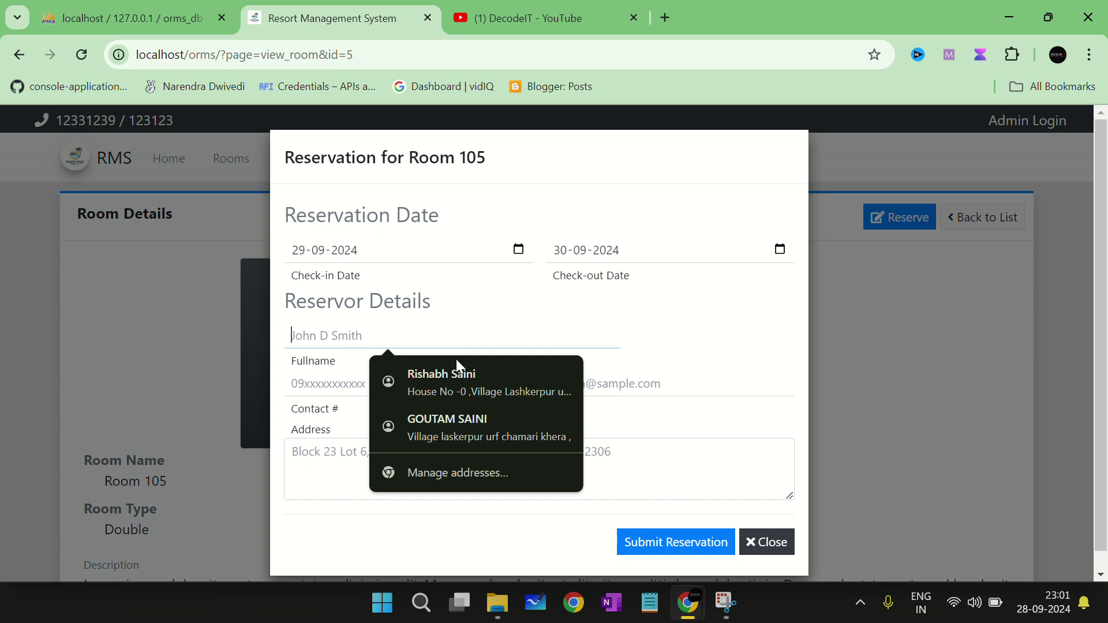
{"action": "left_click", "coordinate": [456, 359]}
{"action": "left_click_drag", "start_coordinate": [606, 450], "coordinate": [399, 451]}
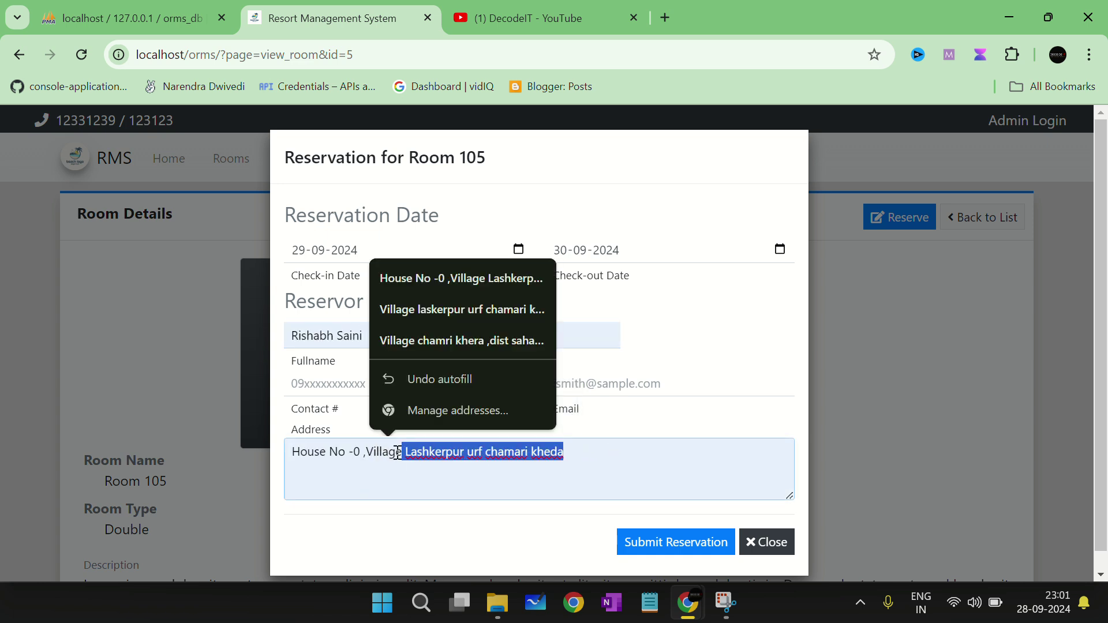
{"action": "key", "text": "BackSpace"}
{"action": "key", "text": "BackSpace"}
{"action": "key", "text": "BackSpace"}
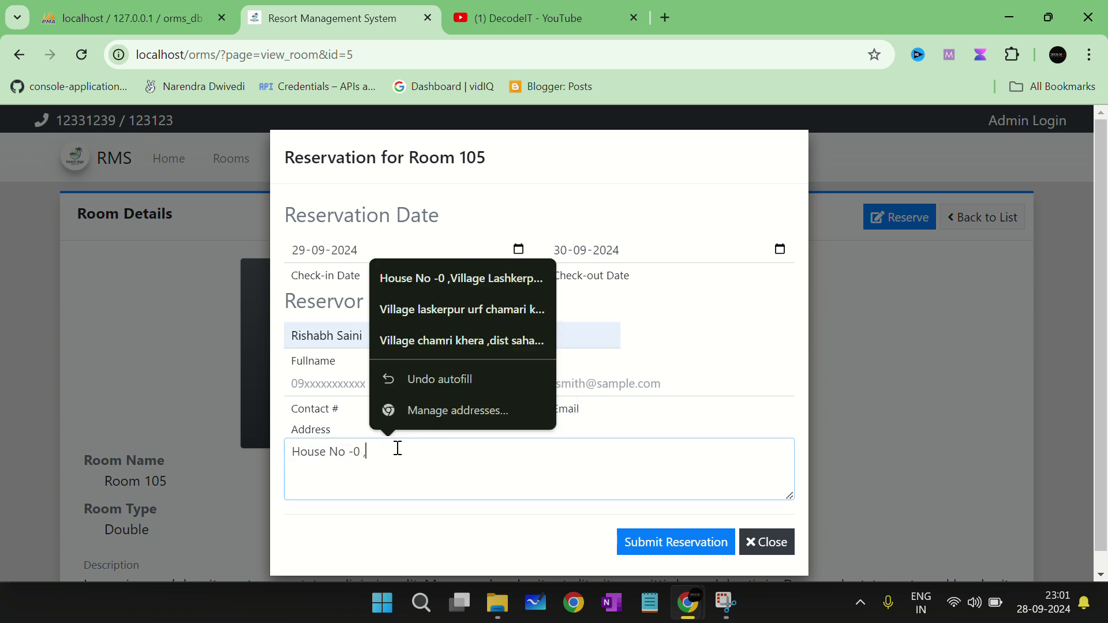
{"action": "type", "text": "234232424234"}
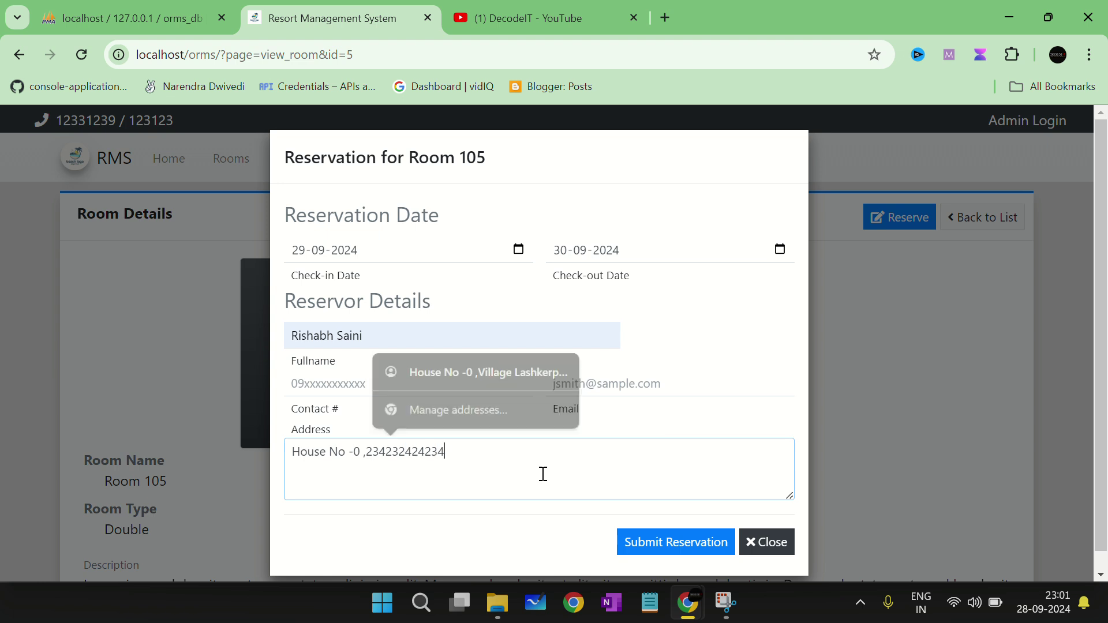
{"action": "left_click", "coordinate": [425, 384]}
{"action": "type", "text": "23423224234"}
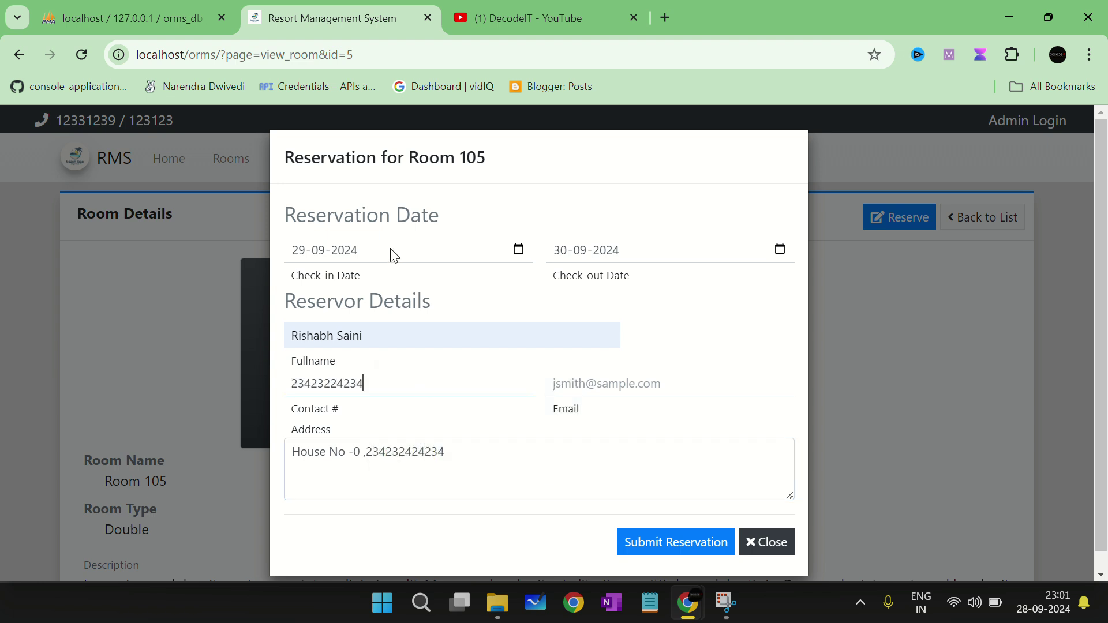
Step: Enter and correct the reservor's e-mail address, then submit the reservation
{"action": "left_click", "coordinate": [559, 381]}
{"action": "type", "text": "2343432"}
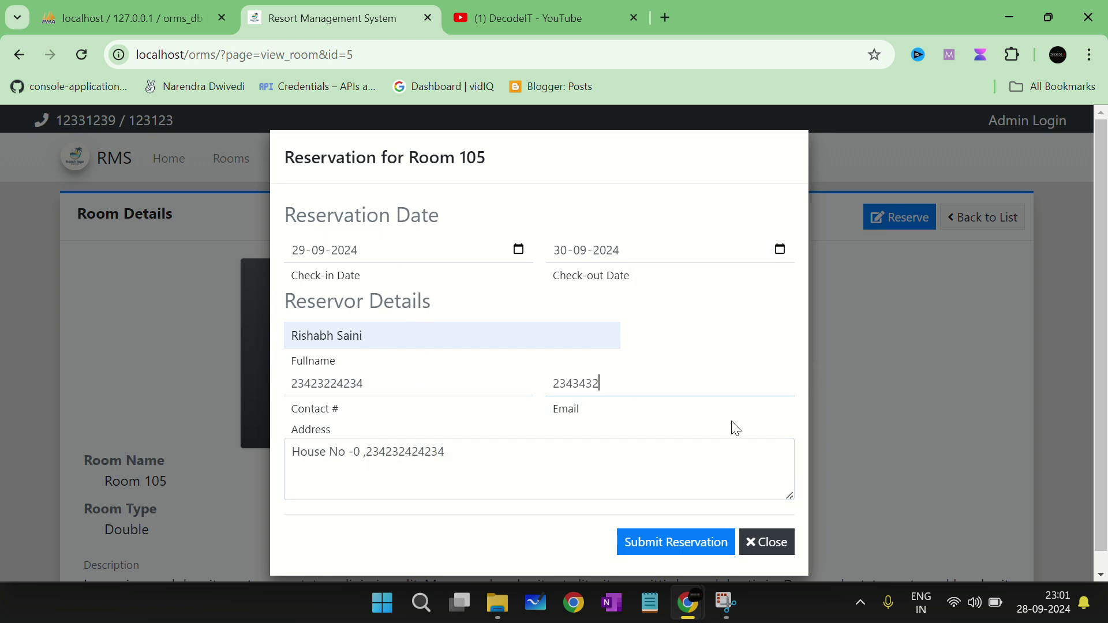
{"action": "left_click", "coordinate": [655, 407]}
{"action": "key", "text": "ctrl+a"}
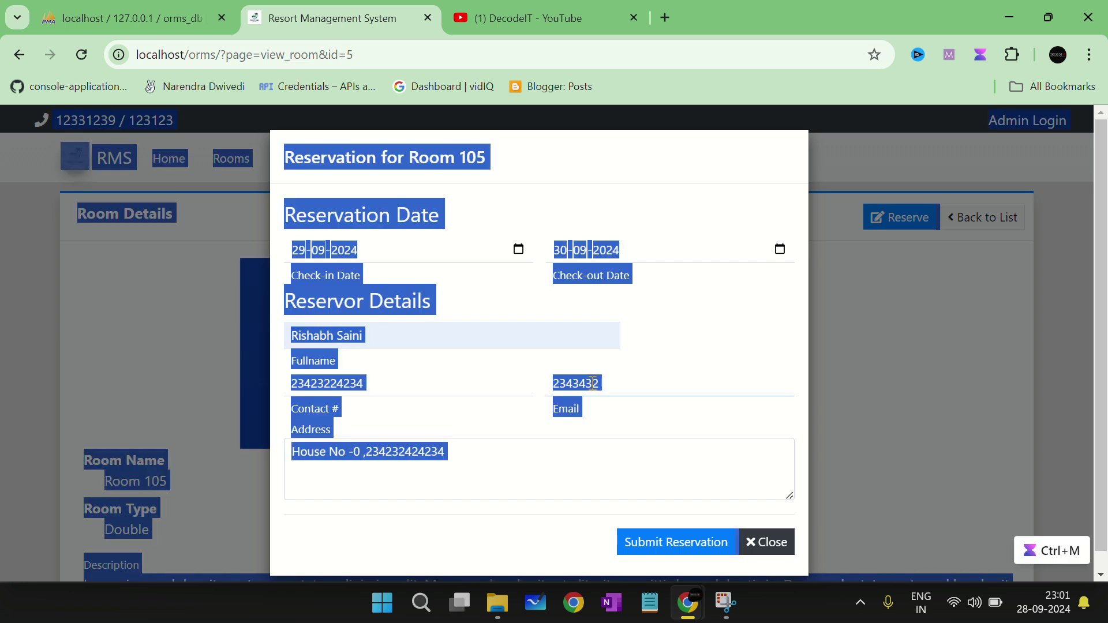
{"action": "double_click", "coordinate": [591, 383]}
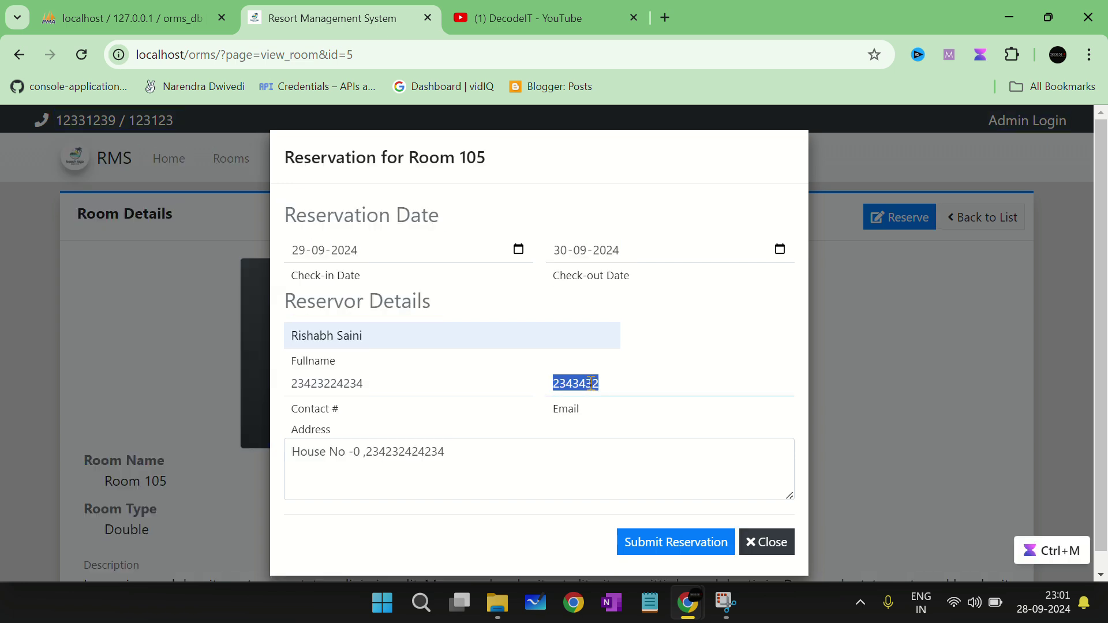
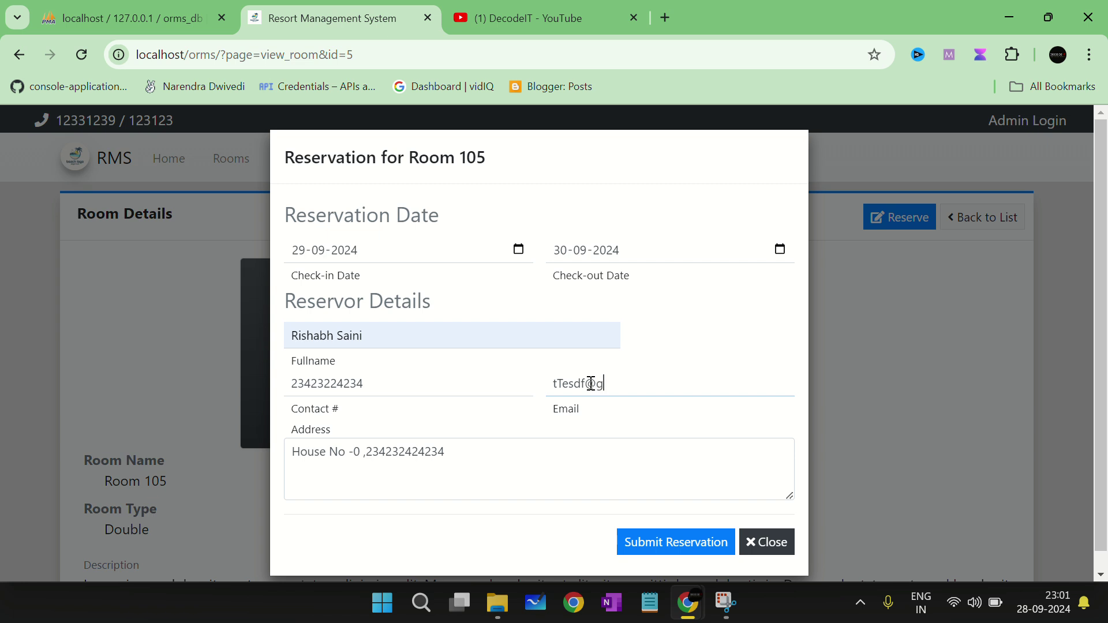
{"action": "left_click", "coordinate": [683, 537]}
{"action": "key", "text": "BackSpace"}
{"action": "key", "text": "BackSpace"}
{"action": "type", "text": "m"}
{"action": "left_click", "coordinate": [687, 526]}
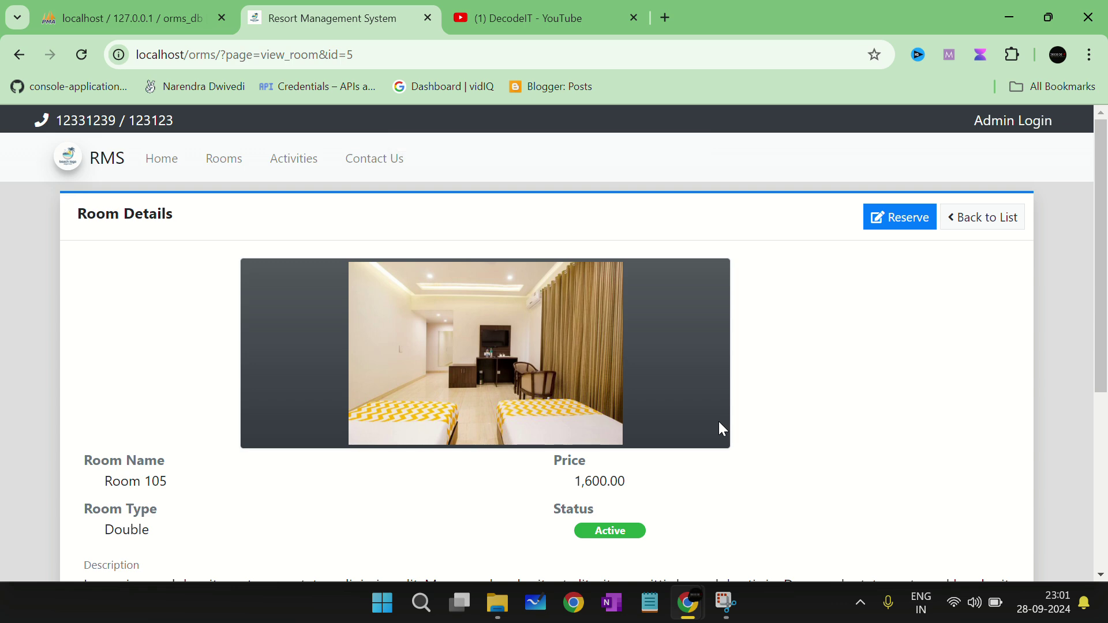
Step: Scroll through Room 105's description and back to the top
{"action": "scroll", "coordinate": [719, 421], "scroll_direction": "down", "scroll_amount": 4}
{"action": "scroll", "coordinate": [651, 425], "scroll_direction": "up", "scroll_amount": 4}
{"action": "scroll", "coordinate": [441, 427], "scroll_direction": "down", "scroll_amount": 4}
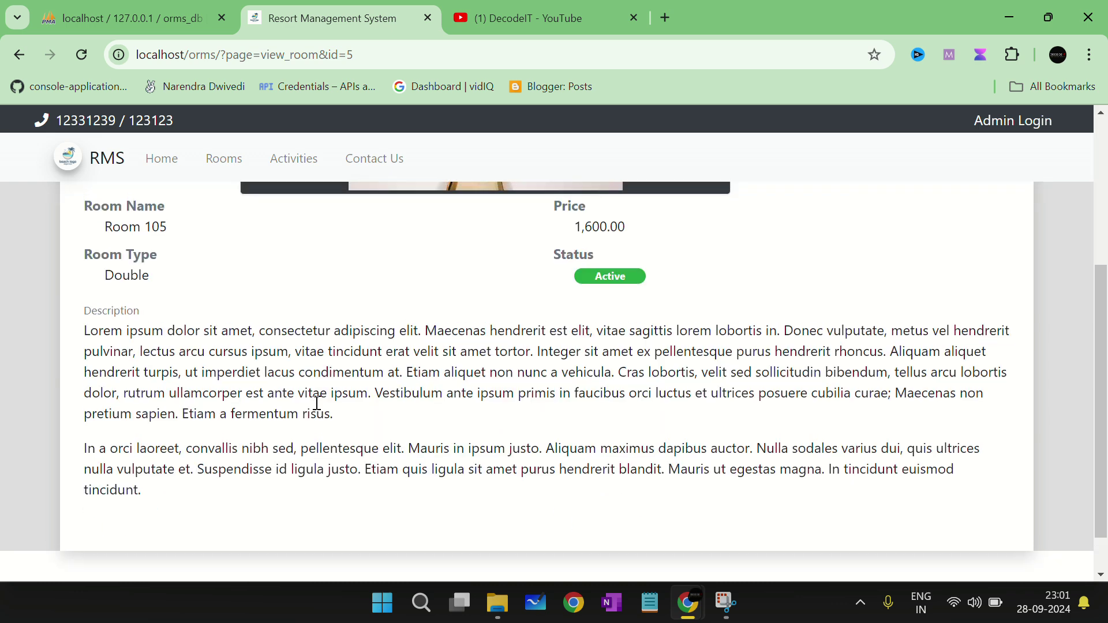
{"action": "scroll", "coordinate": [316, 396], "scroll_direction": "up", "scroll_amount": 4}
Step: View the Activities page listing Diving and Island Hopping, then go to Contact Us
{"action": "left_click", "coordinate": [279, 158]}
{"action": "scroll", "coordinate": [430, 398], "scroll_direction": "down", "scroll_amount": 3}
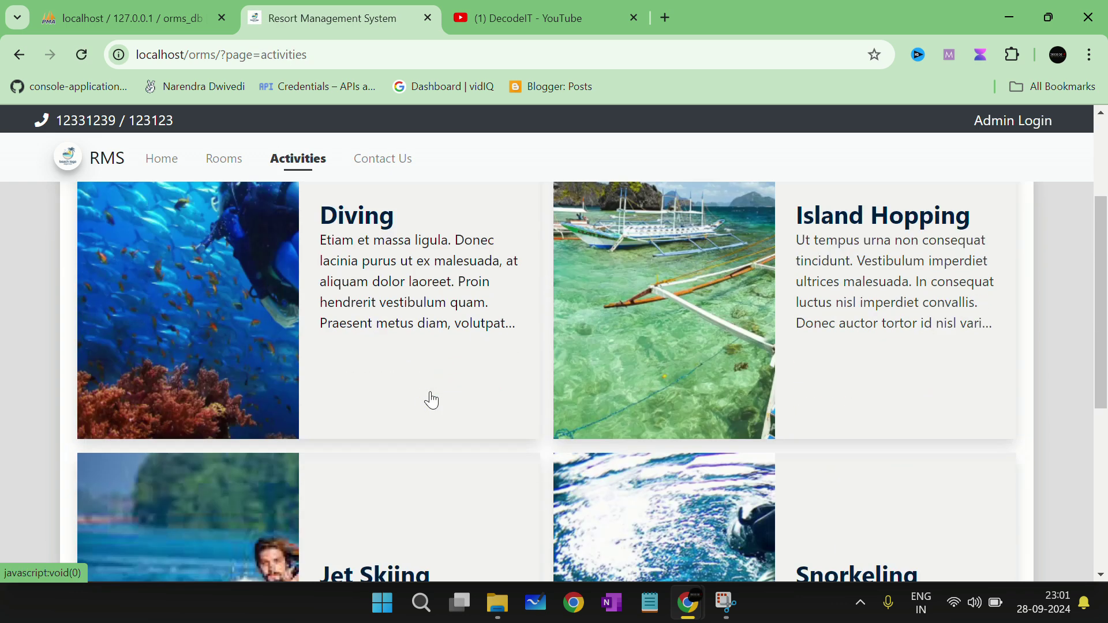
{"action": "scroll", "coordinate": [431, 399], "scroll_direction": "up", "scroll_amount": 3}
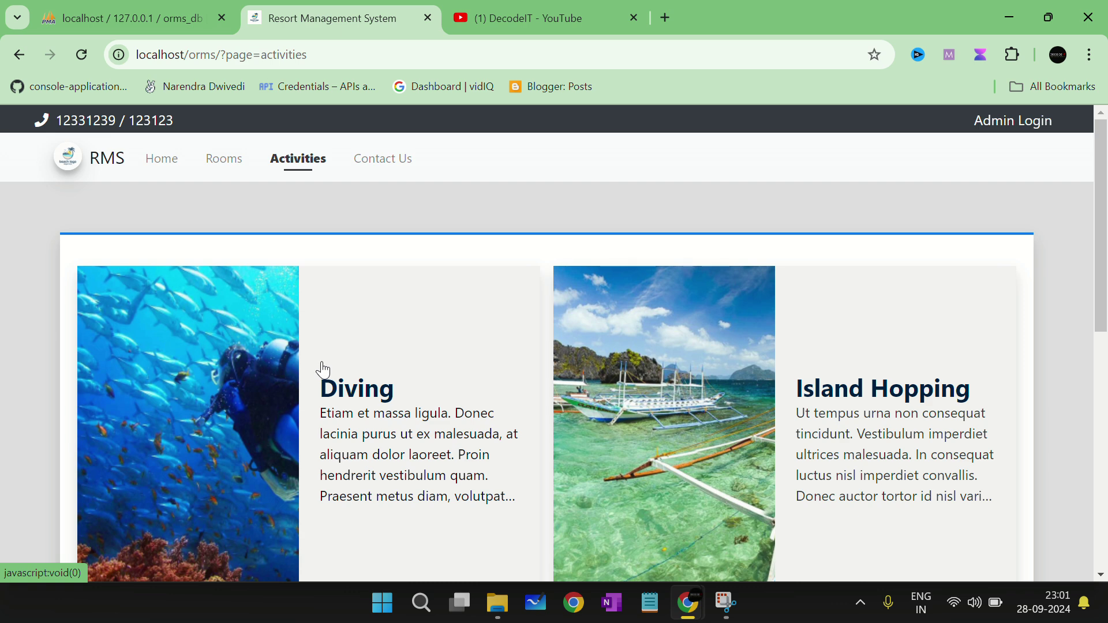
{"action": "left_click", "coordinate": [358, 164]}
Step: Enter a full name and a contact number in the Message Us form
{"action": "left_click", "coordinate": [633, 334]}
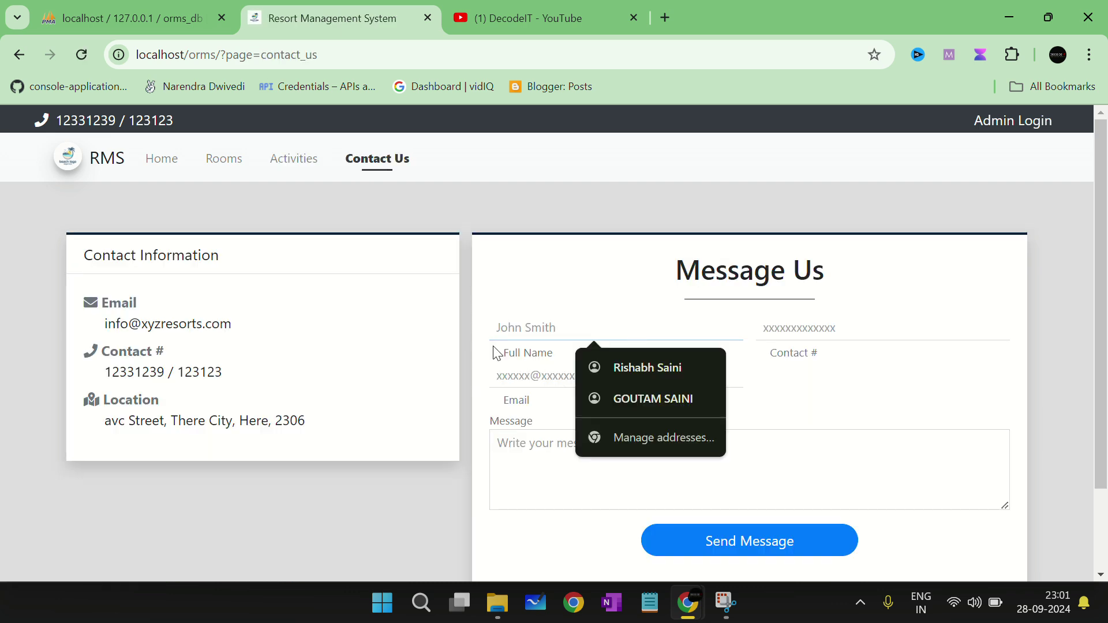
{"action": "left_click", "coordinate": [494, 367]}
{"action": "left_click", "coordinate": [755, 388]}
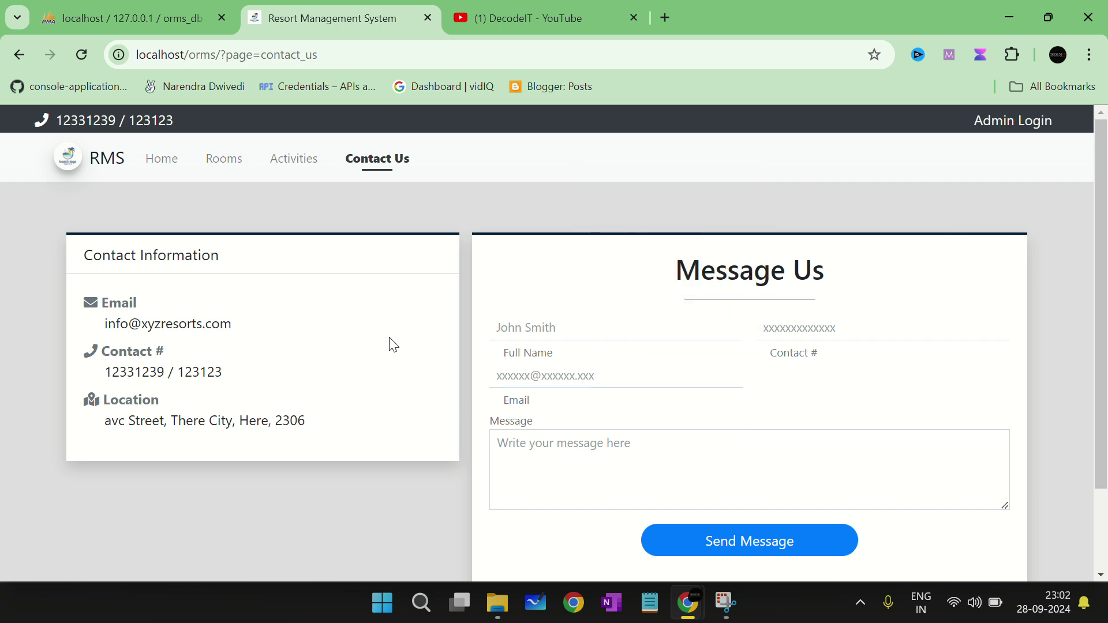
{"action": "left_click", "coordinate": [508, 317]}
{"action": "type", "text": "qwewqe"}
{"action": "left_click", "coordinate": [762, 329]}
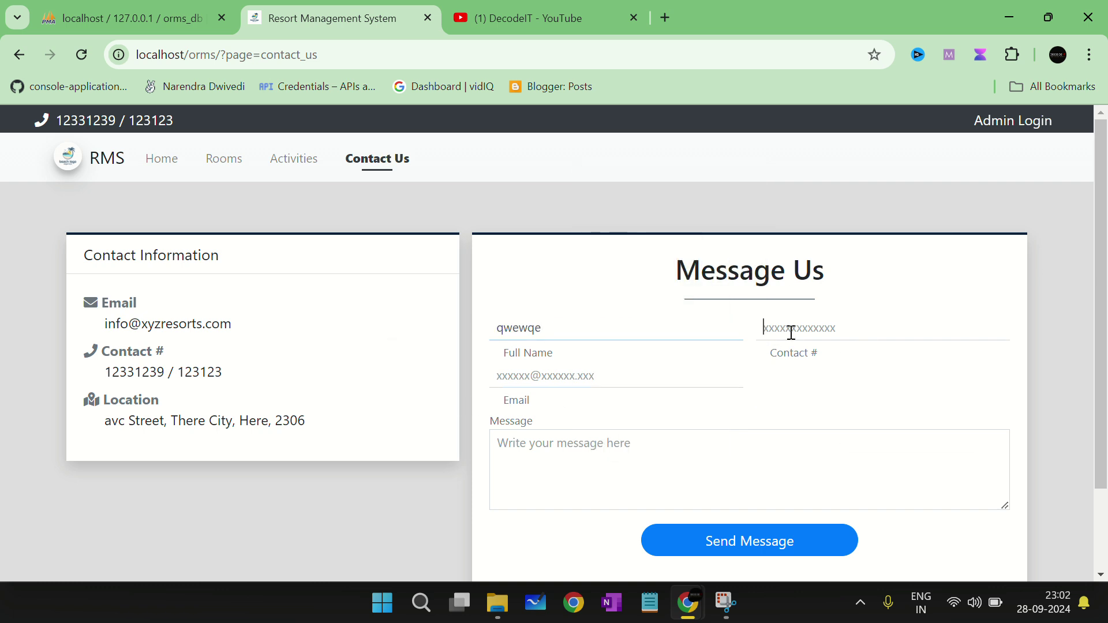
{"action": "type", "text": "qweqw"}
{"action": "key", "text": "ctrl+a"}
{"action": "type", "text": "111"}
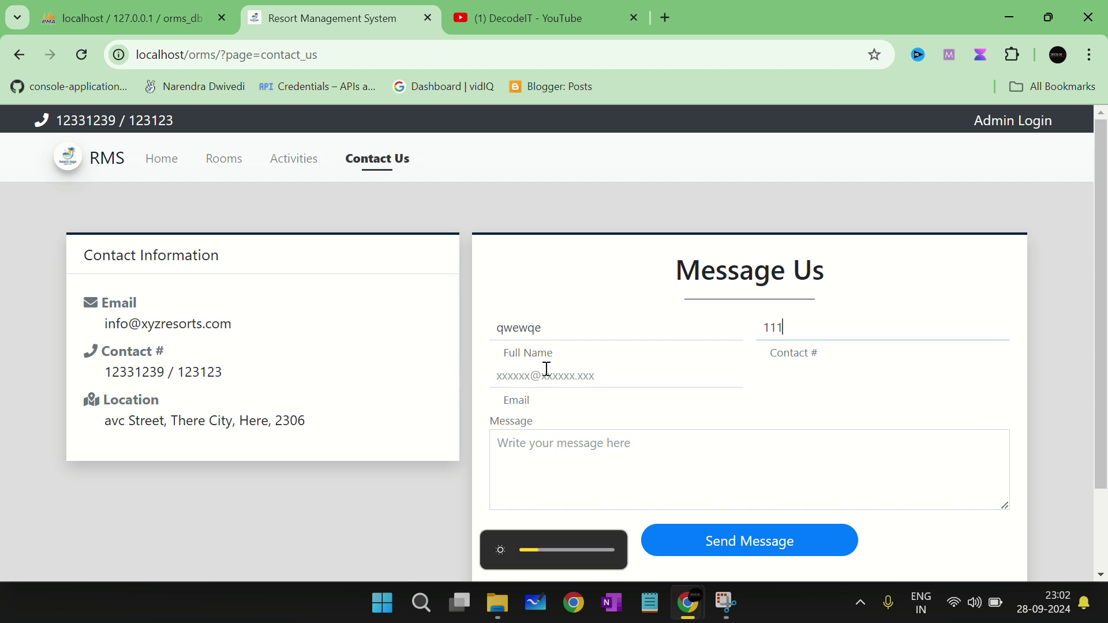
Step: Fill the email from a saved suggestion, add message text, update the contact number, and send
{"action": "left_click_drag", "start_coordinate": [540, 550], "coordinate": [568, 549]}
{"action": "left_click", "coordinate": [564, 375]}
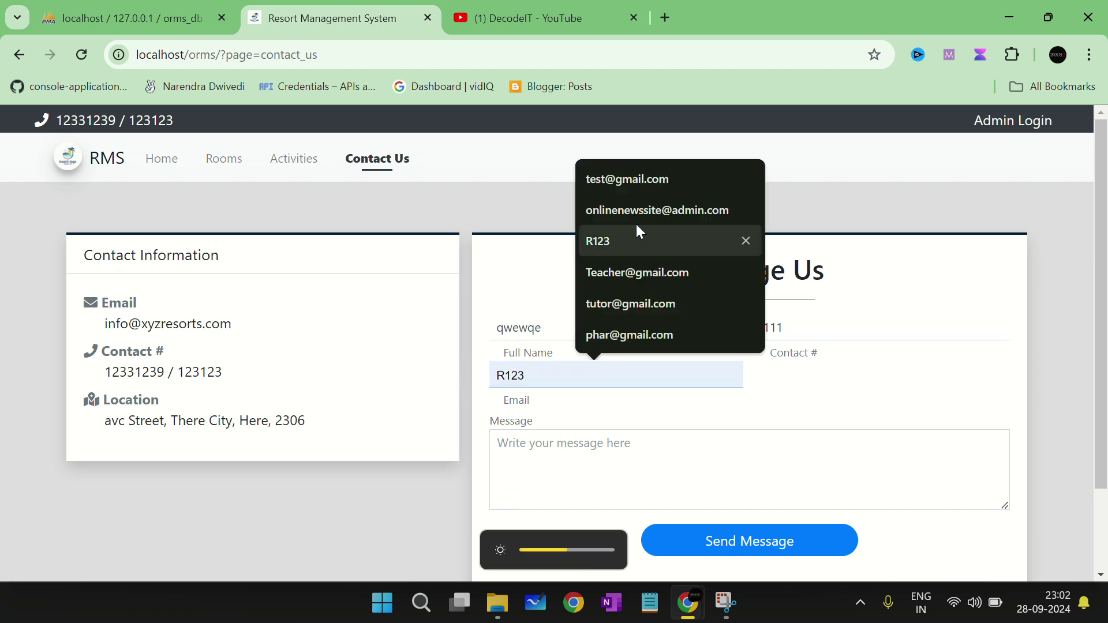
{"action": "left_click", "coordinate": [631, 180]}
{"action": "type", "text": "qweqwqe"}
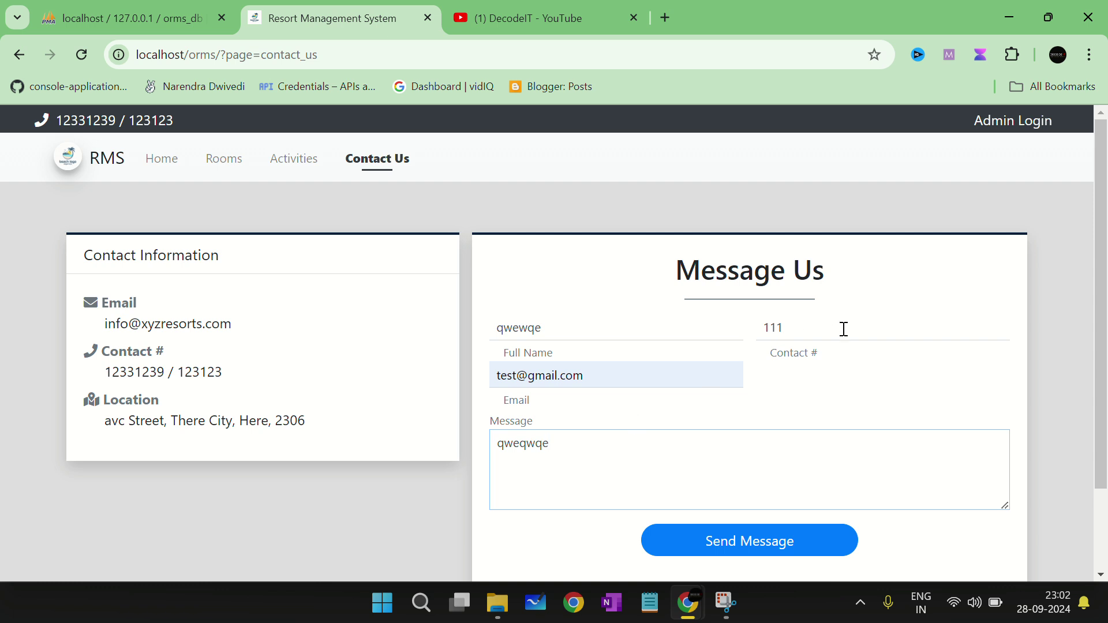
{"action": "left_click", "coordinate": [834, 331]}
{"action": "type", "text": "1231232"}
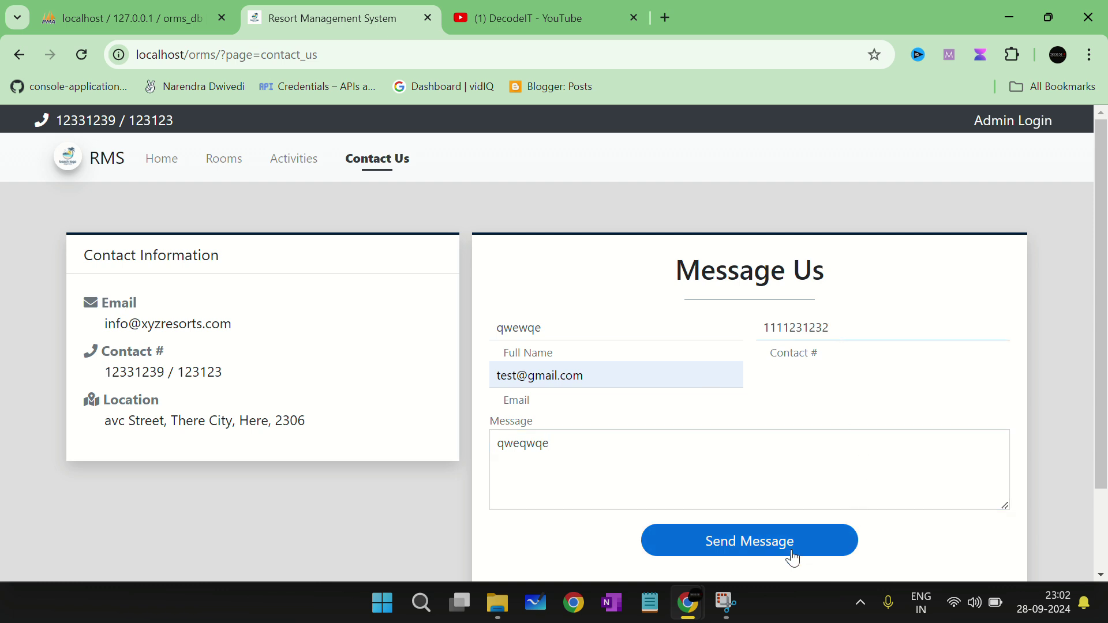
{"action": "left_click", "coordinate": [791, 552]}
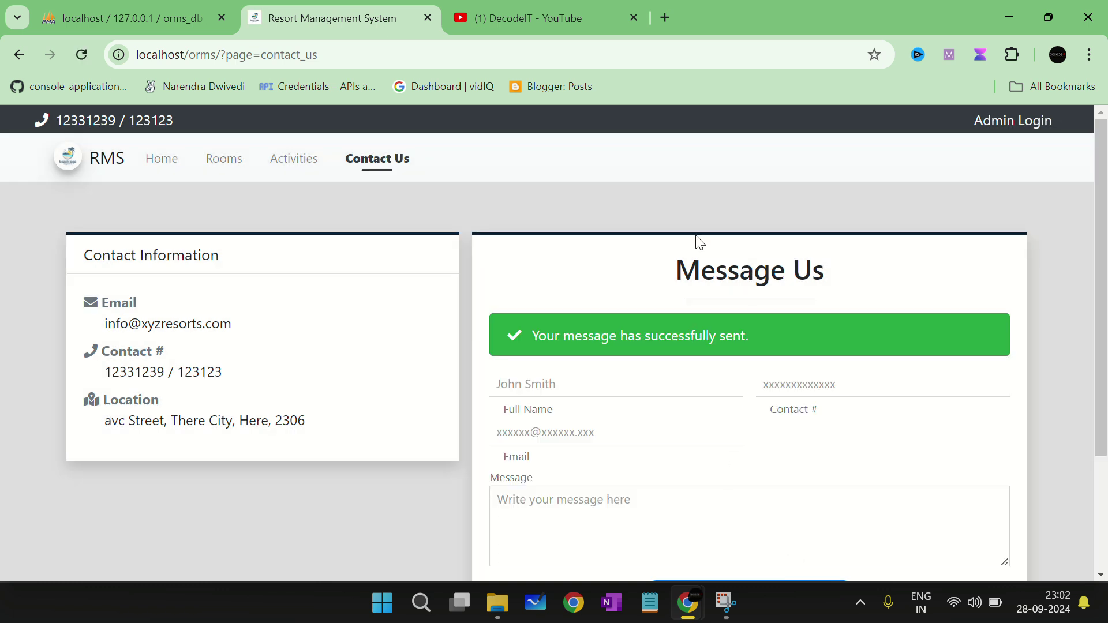